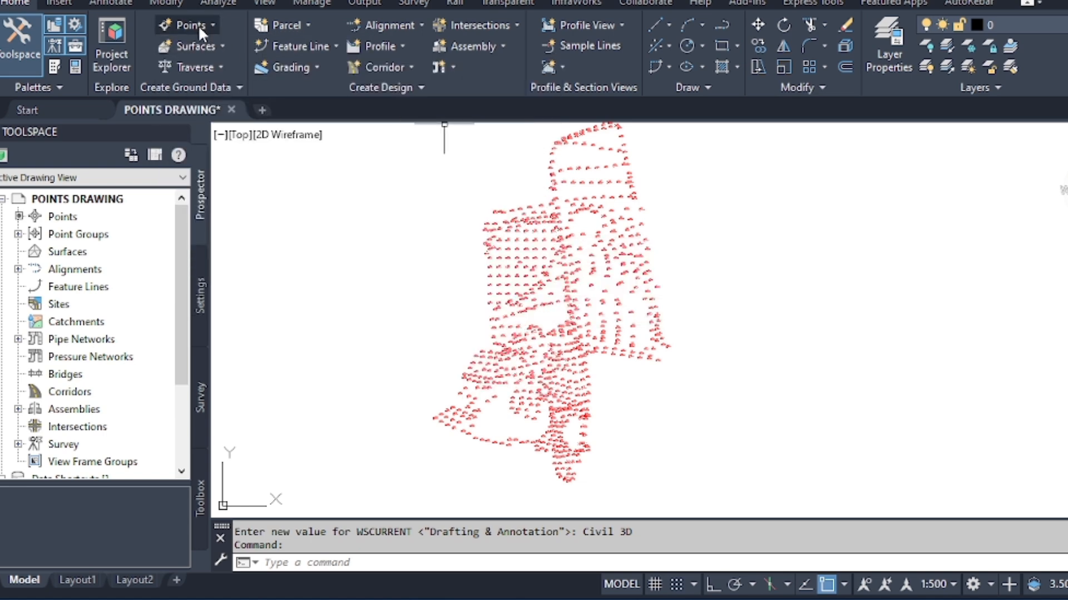
# Start creating a point by angle and distance, using points 495 and 687 as the reference line's start and end.
pyautogui.click(198, 25)
pyautogui.moveTo(295, 65)
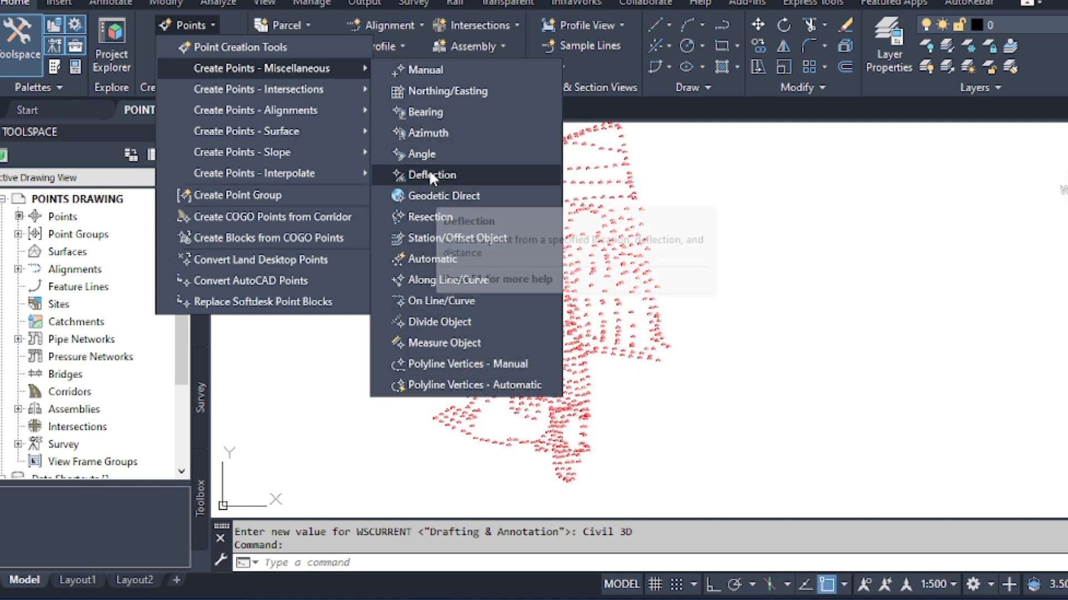
pyautogui.click(426, 153)
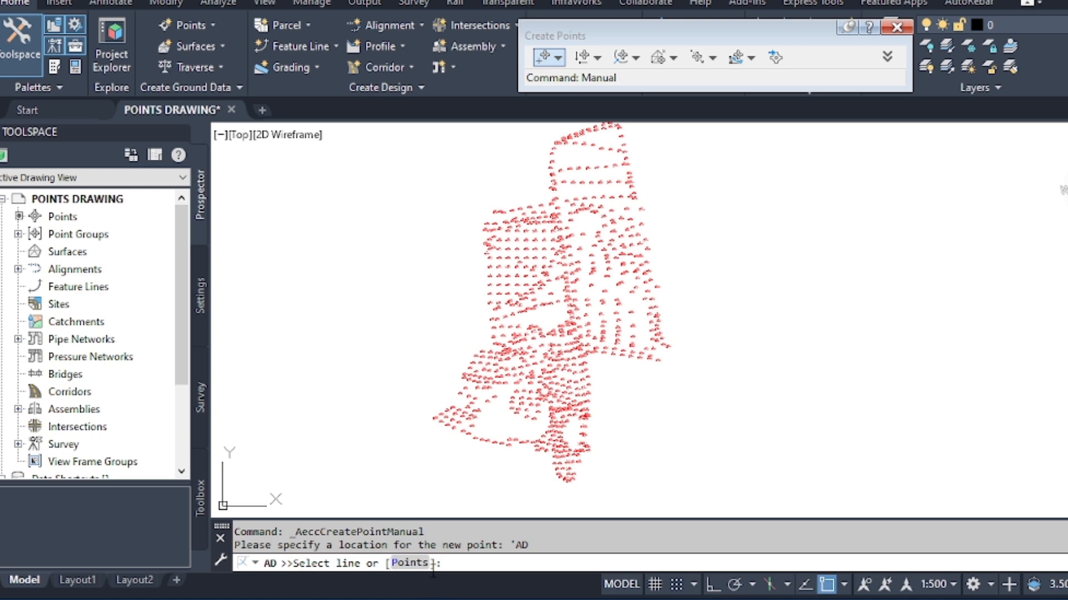
pyautogui.click(415, 563)
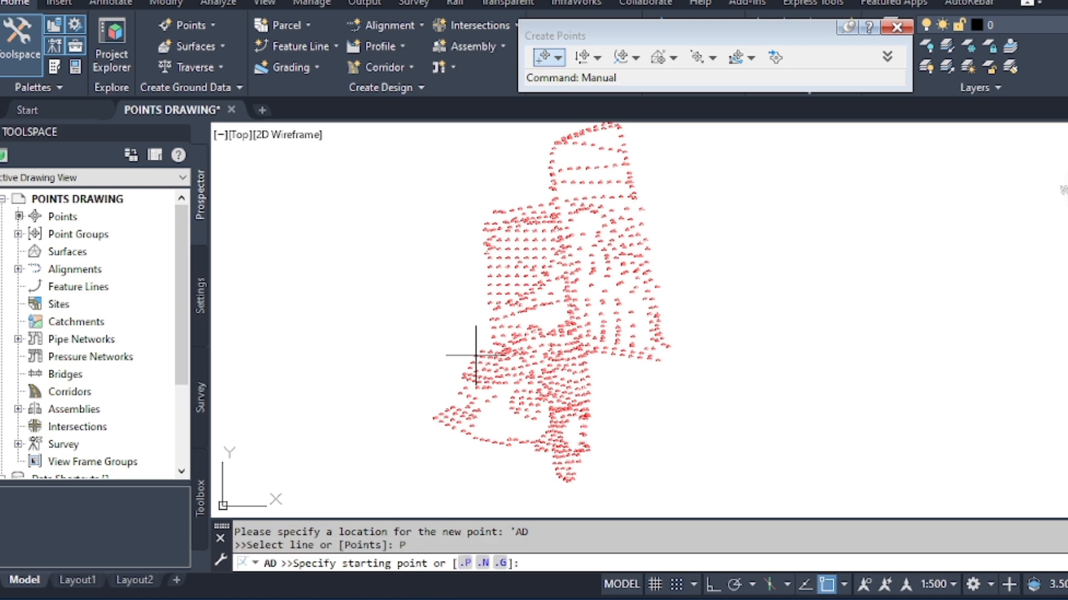
pyautogui.scroll(2, 517, 261)
pyautogui.scroll(5, 504, 320)
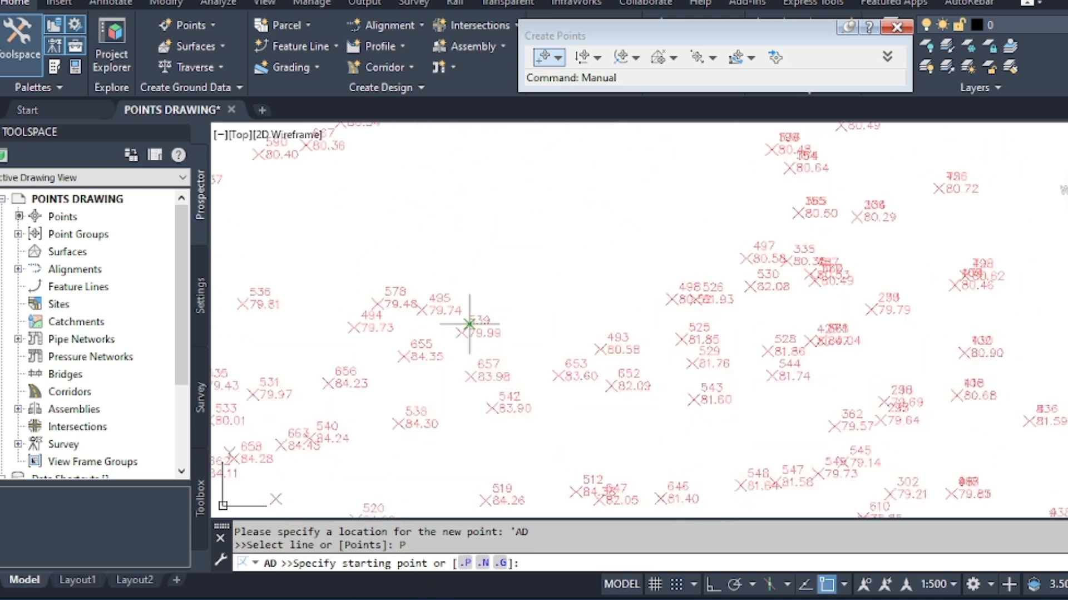
pyautogui.scroll(3, 446, 357)
pyautogui.scroll(-4, 422, 339)
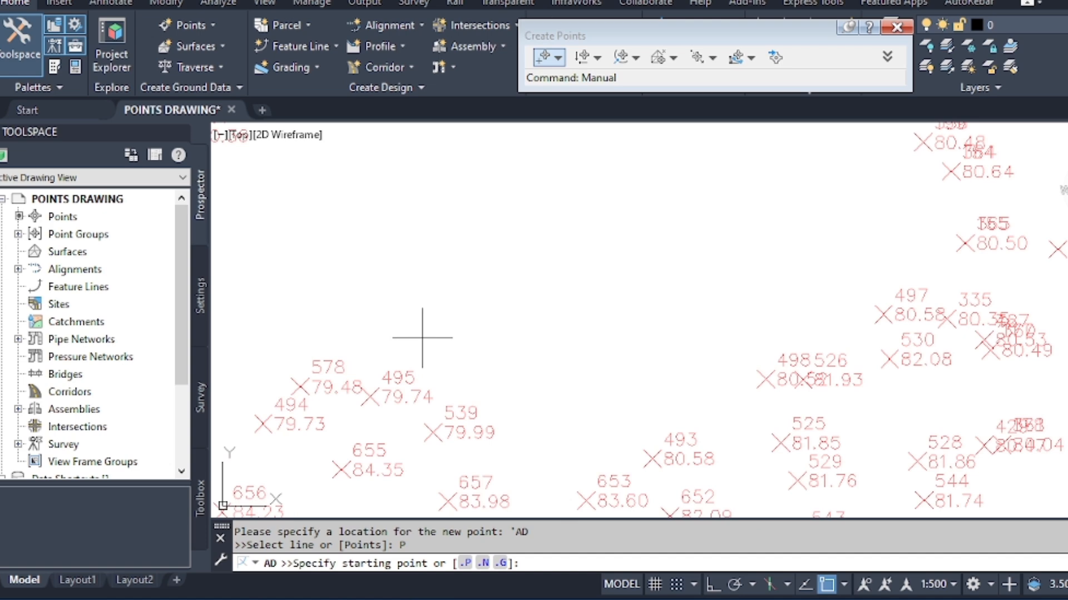
pyautogui.scroll(2, 412, 365)
pyautogui.click(411, 379)
pyautogui.scroll(-3, 420, 375)
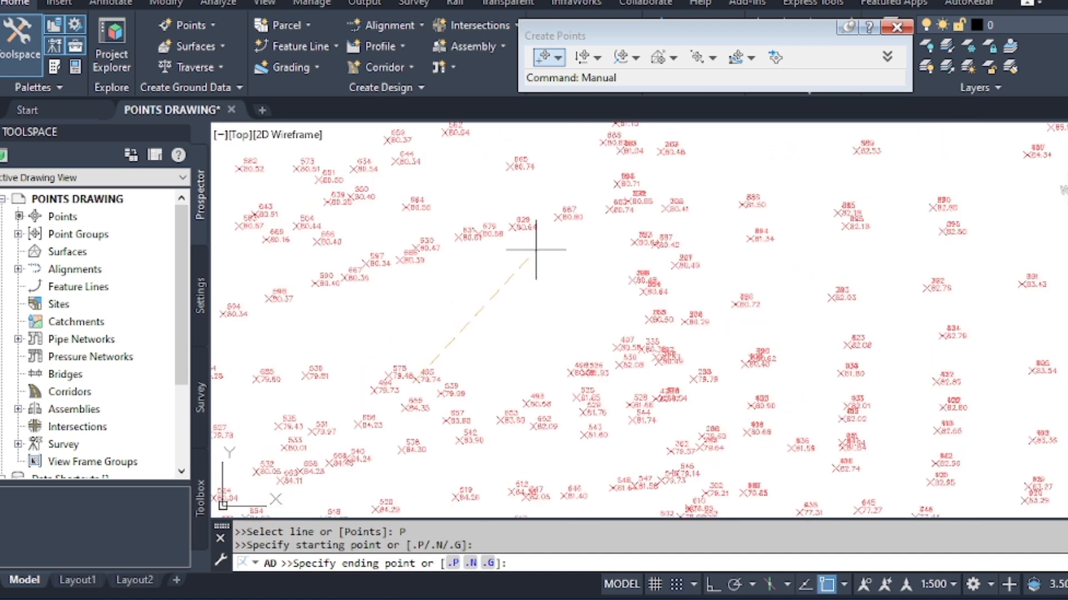
pyautogui.click(558, 217)
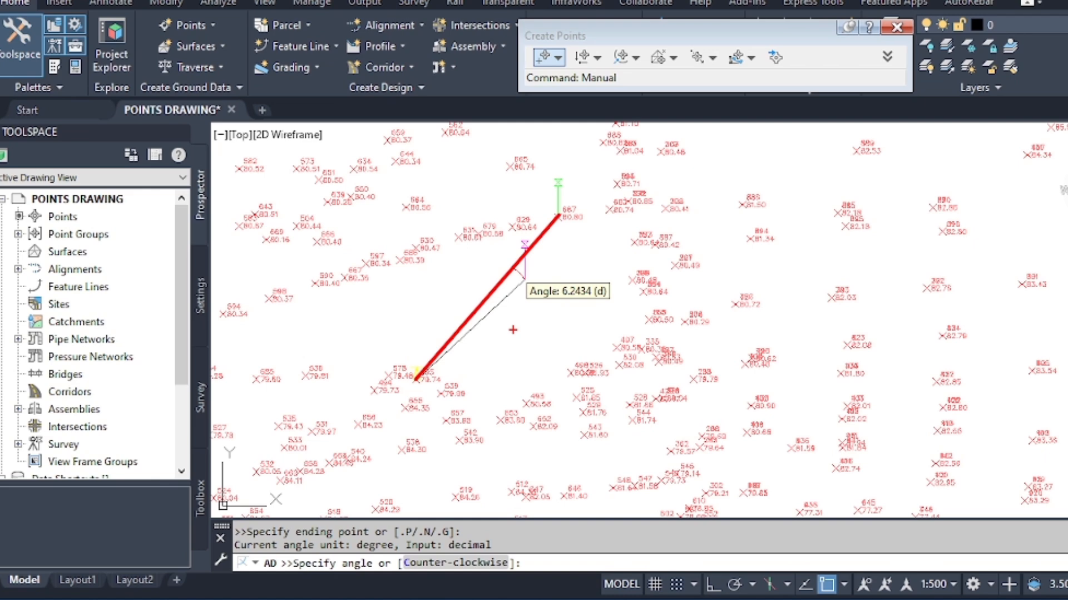
pyautogui.press('Escape')
pyautogui.scroll(6, 513, 325)
pyautogui.scroll(-4, 523, 295)
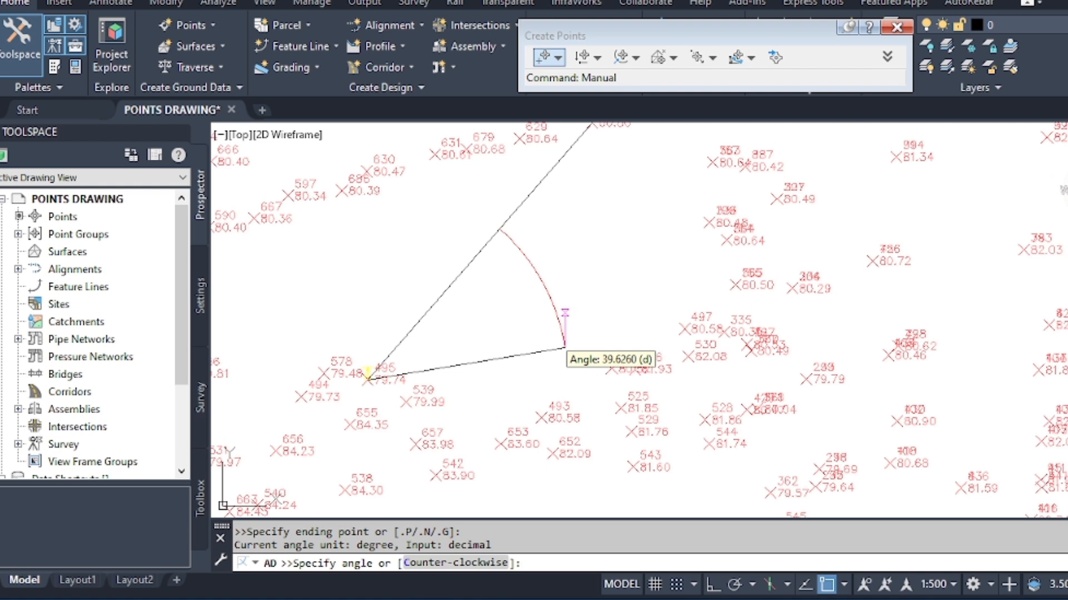
pyautogui.moveTo(563, 346); pyautogui.dragTo(656, 374)
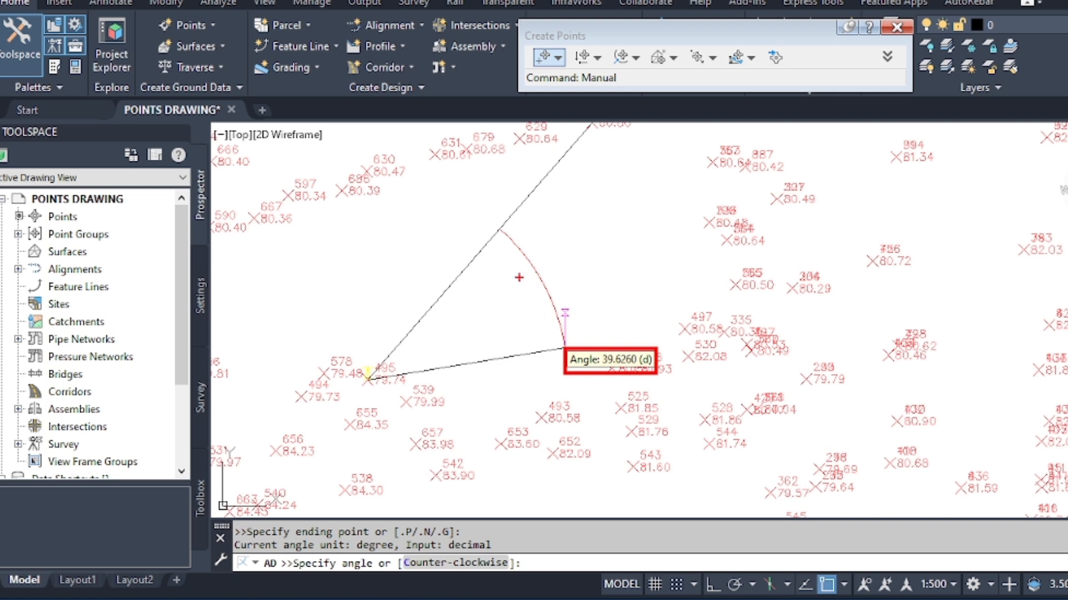
pyautogui.moveTo(500, 229)
pyautogui.mouseDown()
pyautogui.moveTo(553, 301)
pyautogui.moveTo(563, 343)
pyautogui.mouseUp()
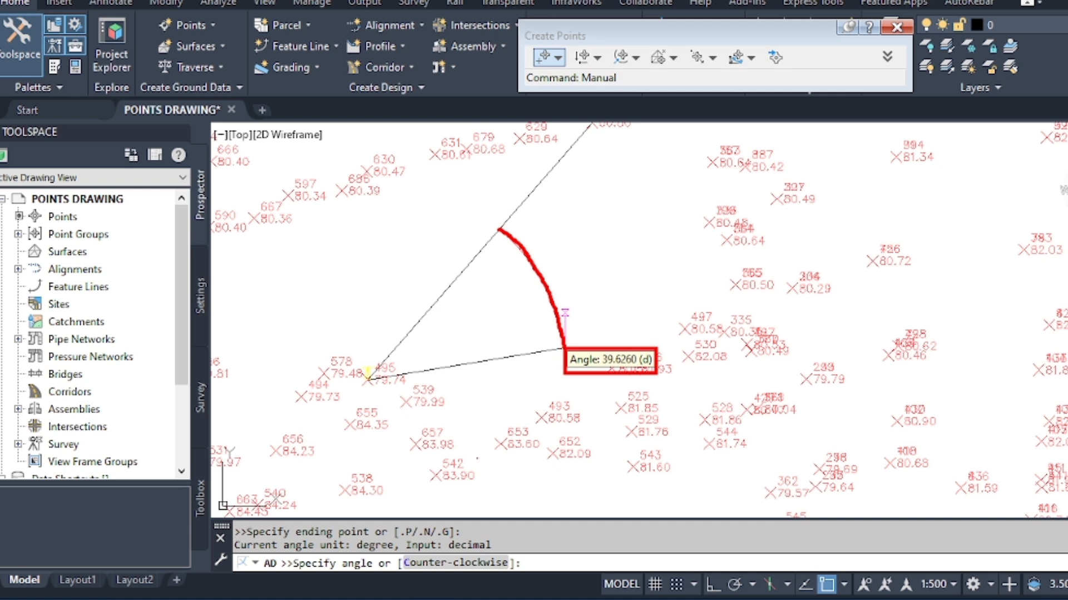
pyautogui.moveTo(394, 528)
pyautogui.mouseDown()
pyautogui.moveTo(487, 582)
pyautogui.moveTo(524, 581)
pyautogui.mouseUp()
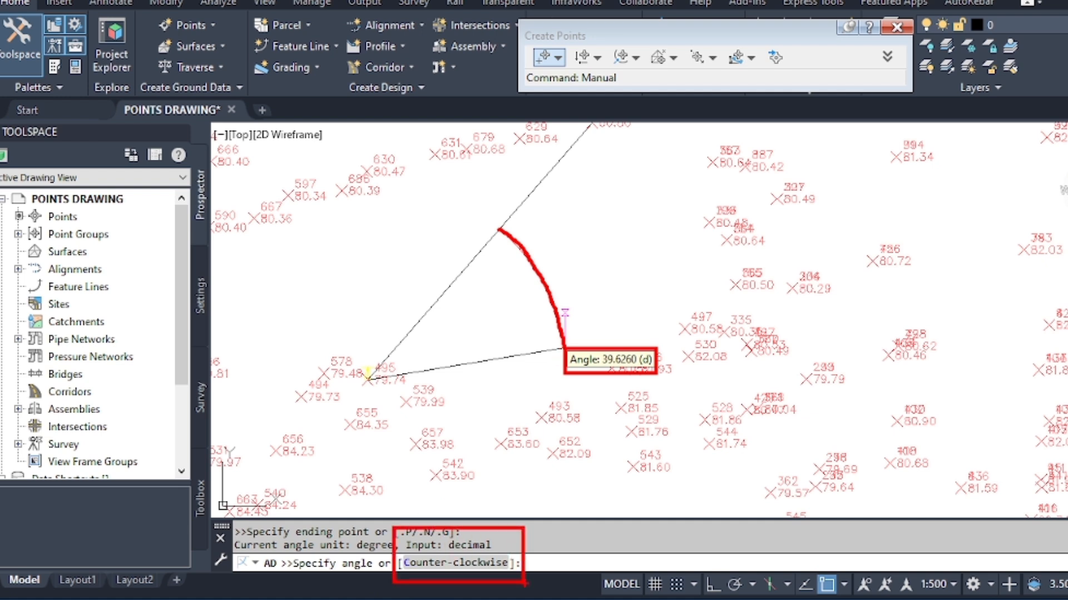
pyautogui.press('Escape')
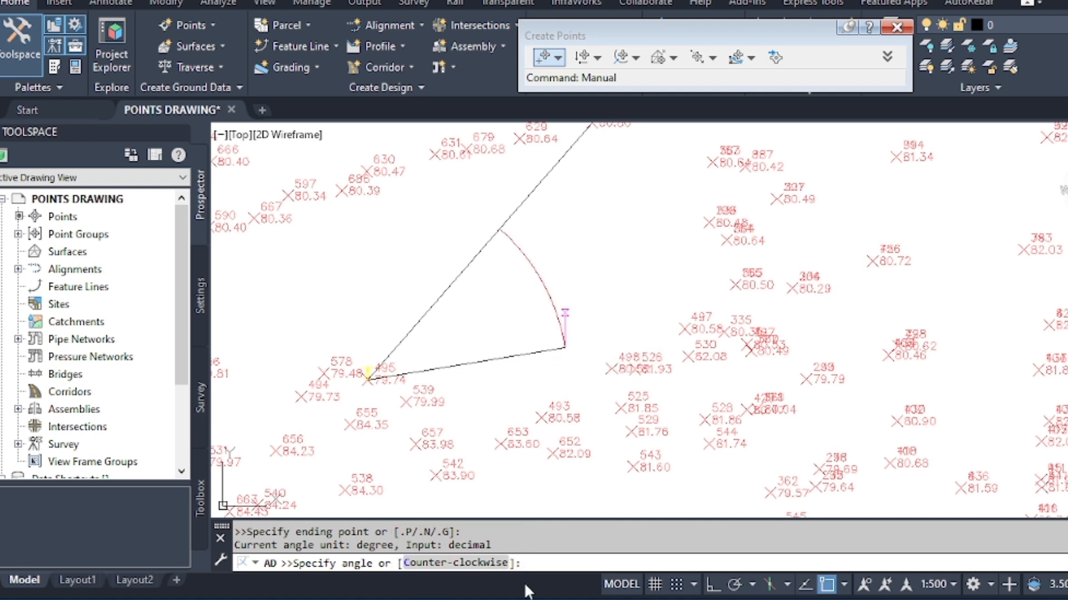
# Try the counter-clockwise angle direction for the new point, and switch back to clockwise.
pyautogui.click(480, 562)
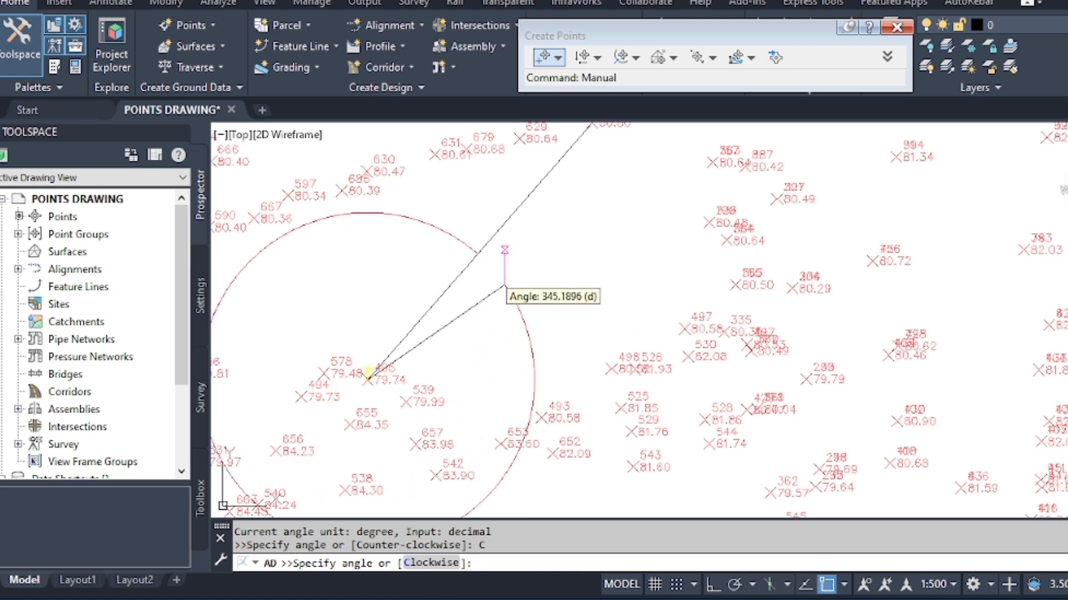
pyautogui.scroll(-5, 523, 278)
pyautogui.scroll(6, 487, 280)
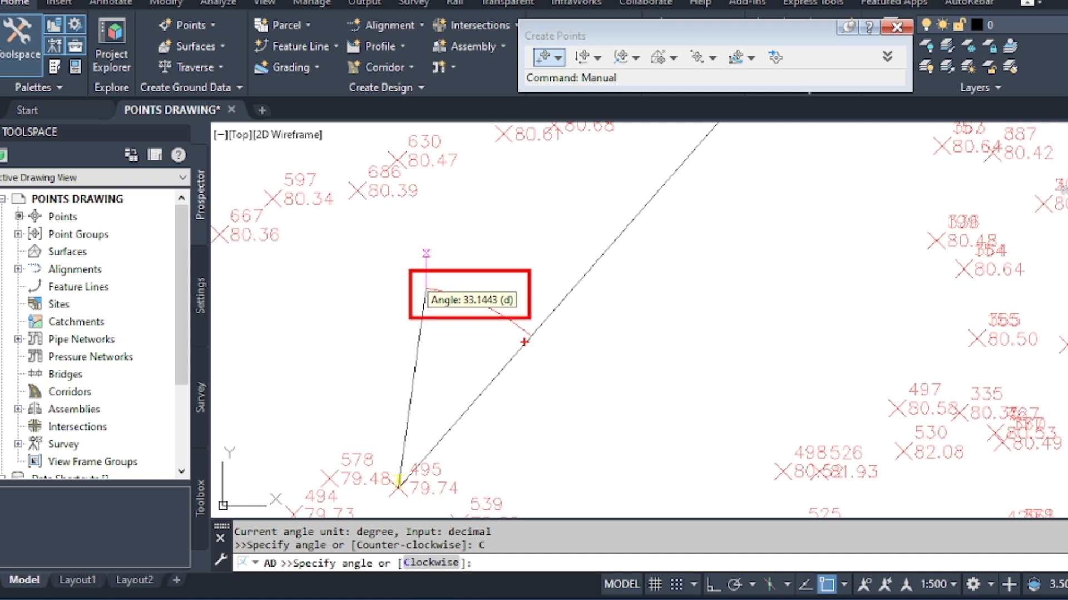
pyautogui.moveTo(525, 342)
pyautogui.mouseDown()
pyautogui.moveTo(453, 320)
pyautogui.moveTo(356, 315)
pyautogui.mouseUp()
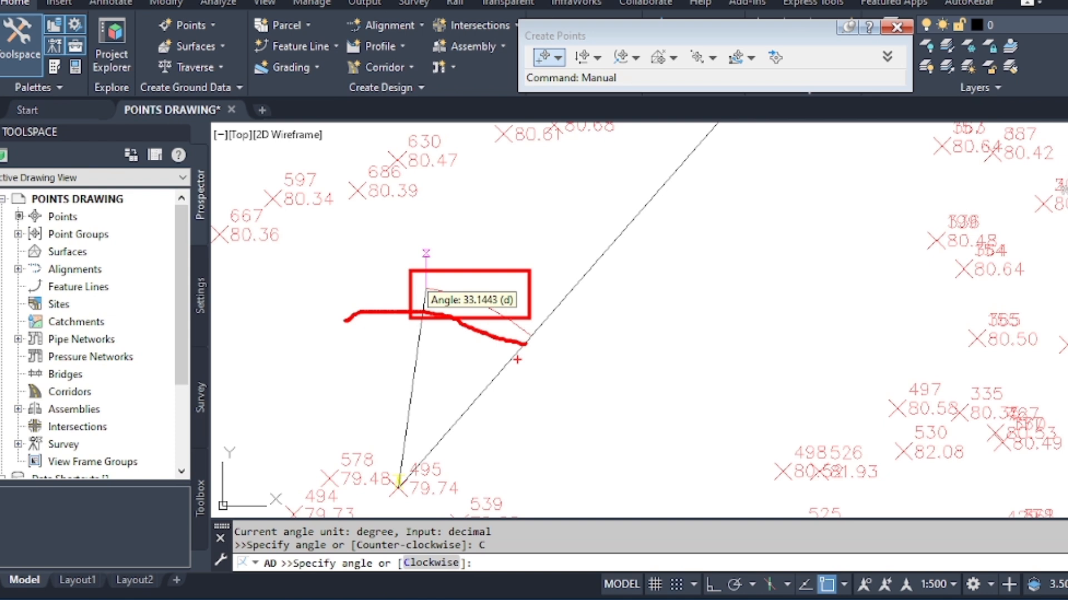
pyautogui.scroll(-2, 529, 265)
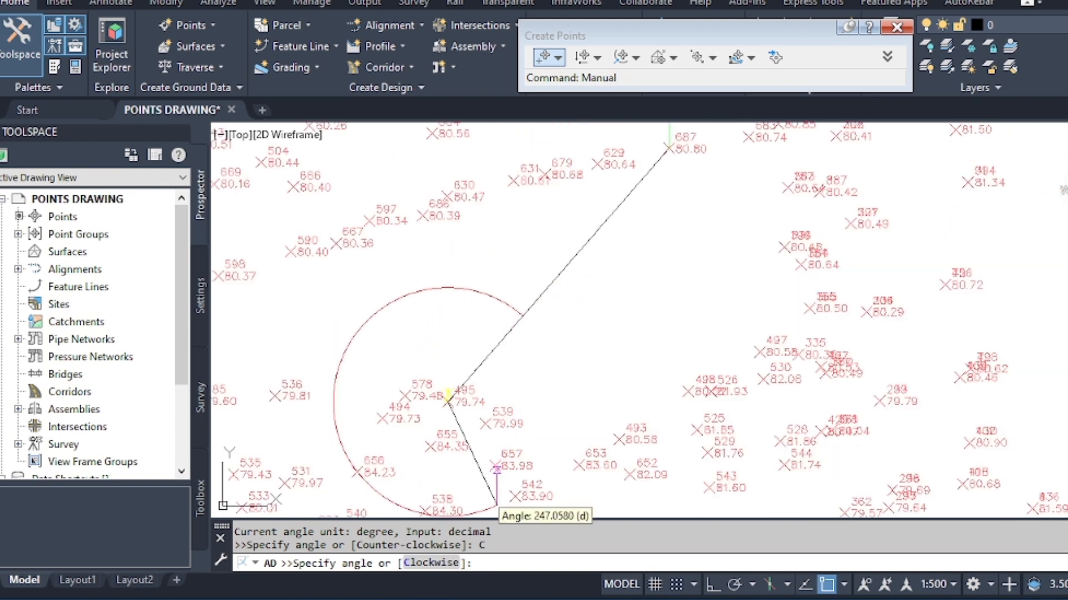
pyautogui.click(426, 562)
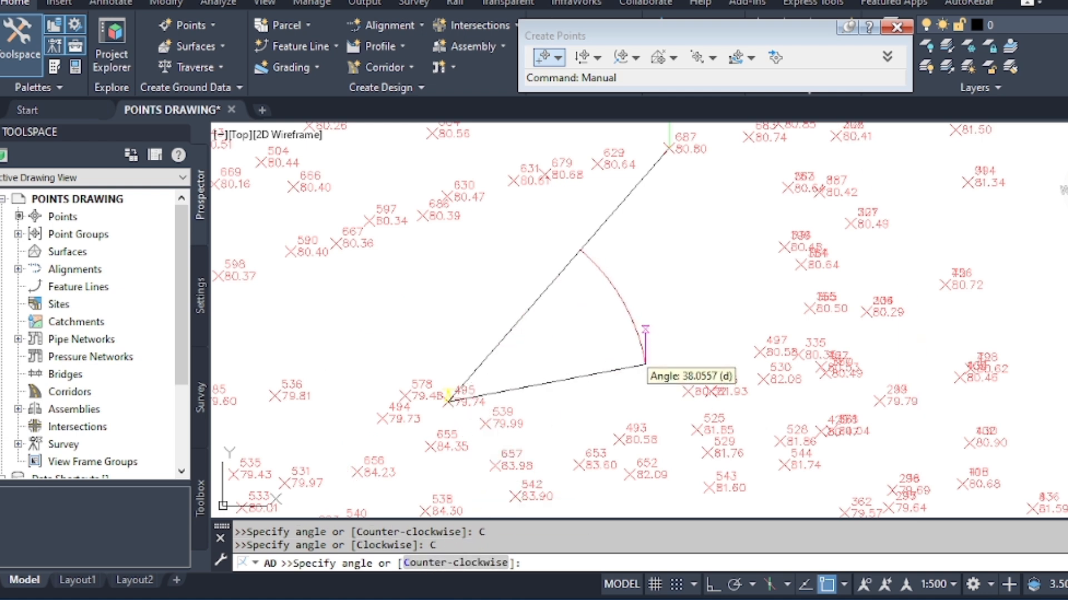
# Locate the new point at an angle of 35 degrees and a distance of 35 m from point 495.
pyautogui.press('Return')
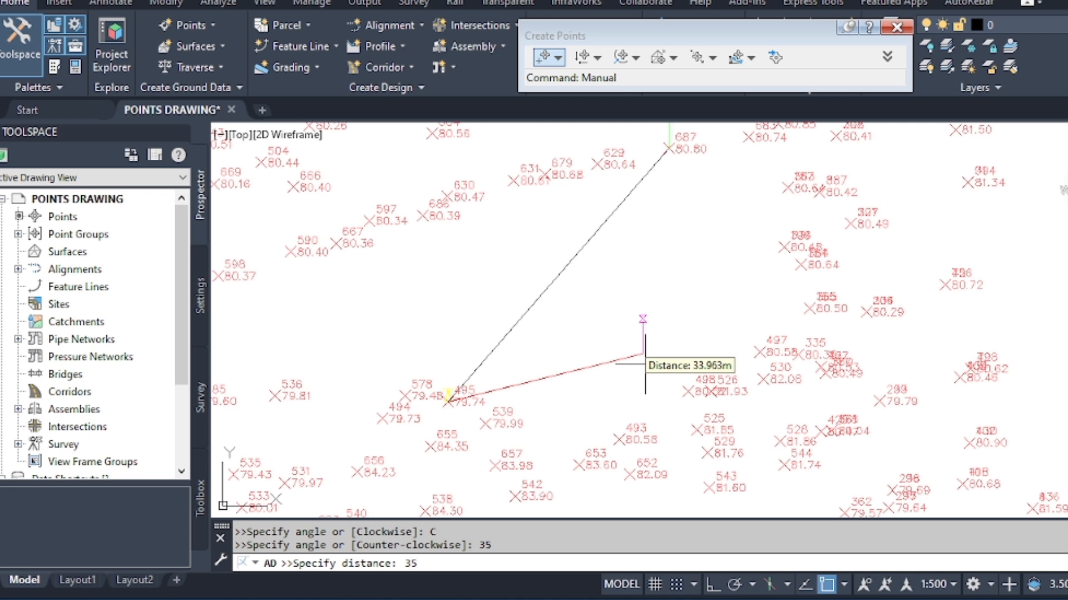
pyautogui.write('35')
pyautogui.press('Return')
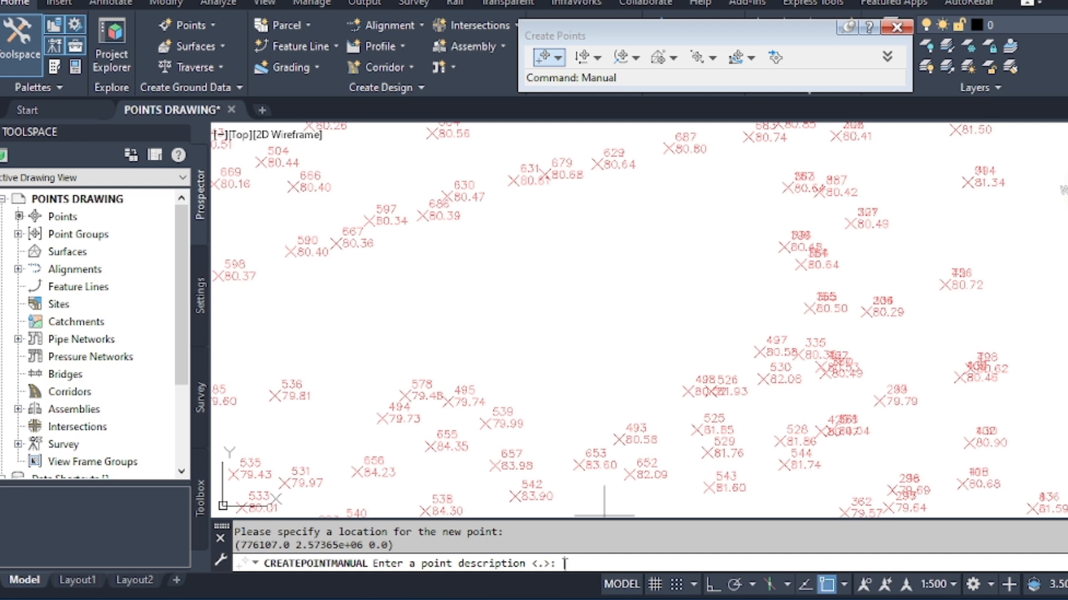
# Give the new point the description YY and the elevation 89.
pyautogui.write('YY')
pyautogui.press('Return')
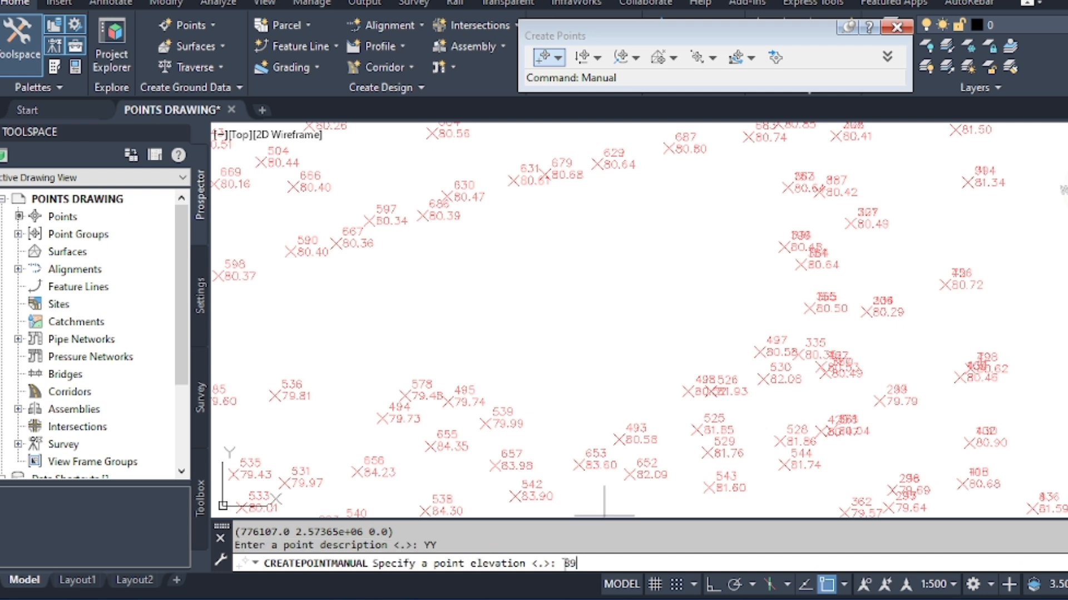
pyautogui.press('Return')
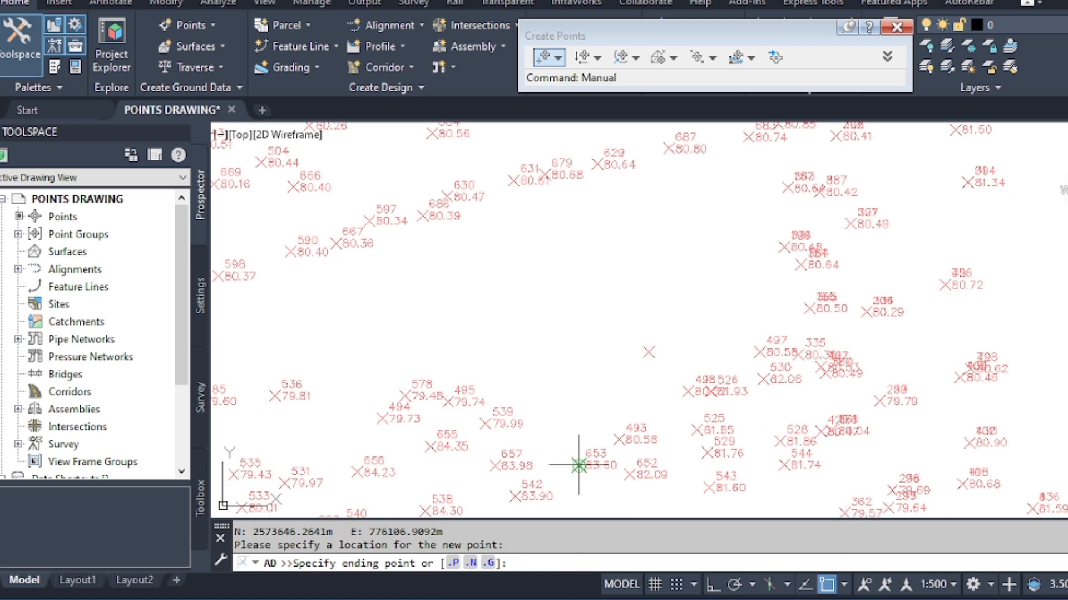
pyautogui.scroll(5, 638, 352)
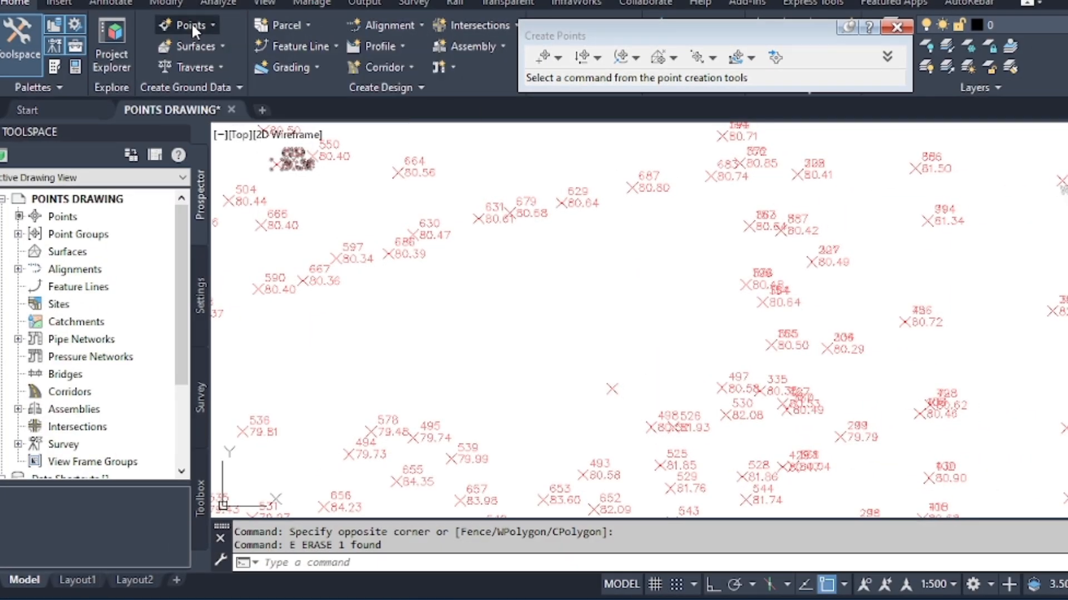
pyautogui.click(186, 22)
pyautogui.moveTo(306, 69)
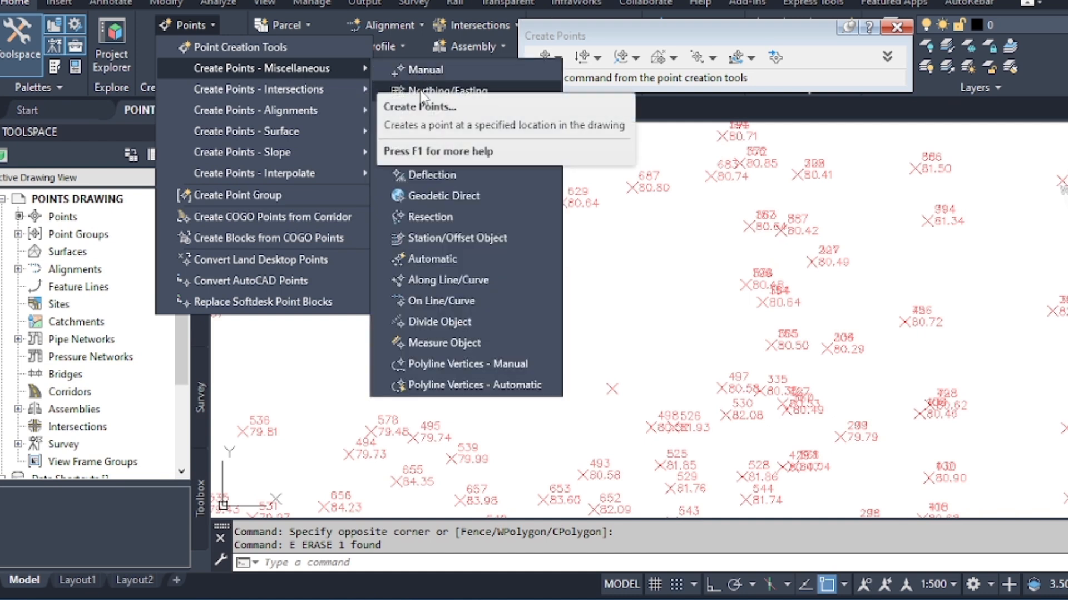
pyautogui.click(443, 279)
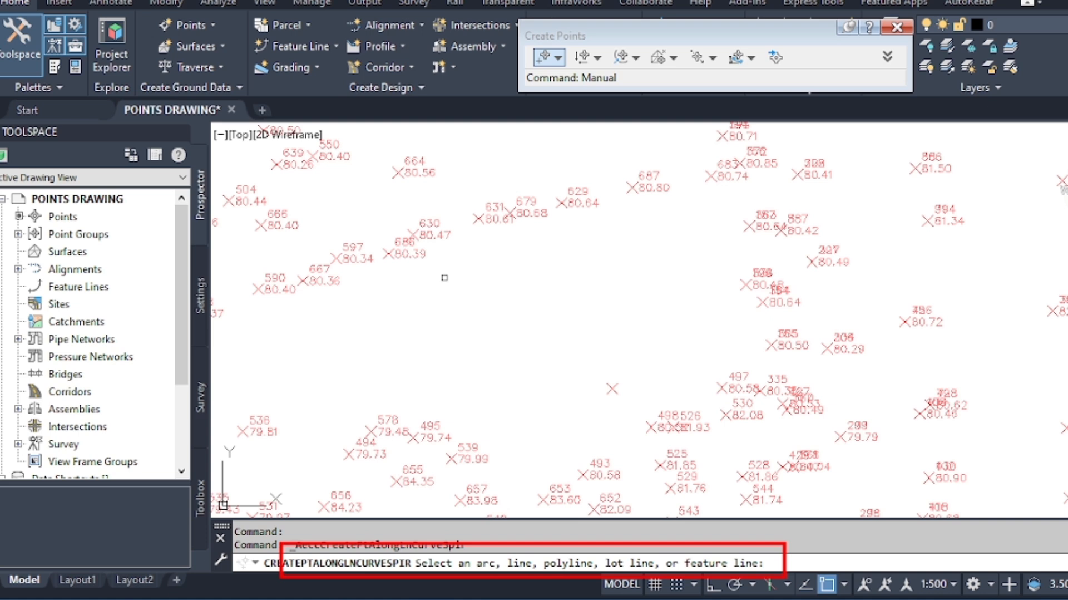
pyautogui.press('Escape')
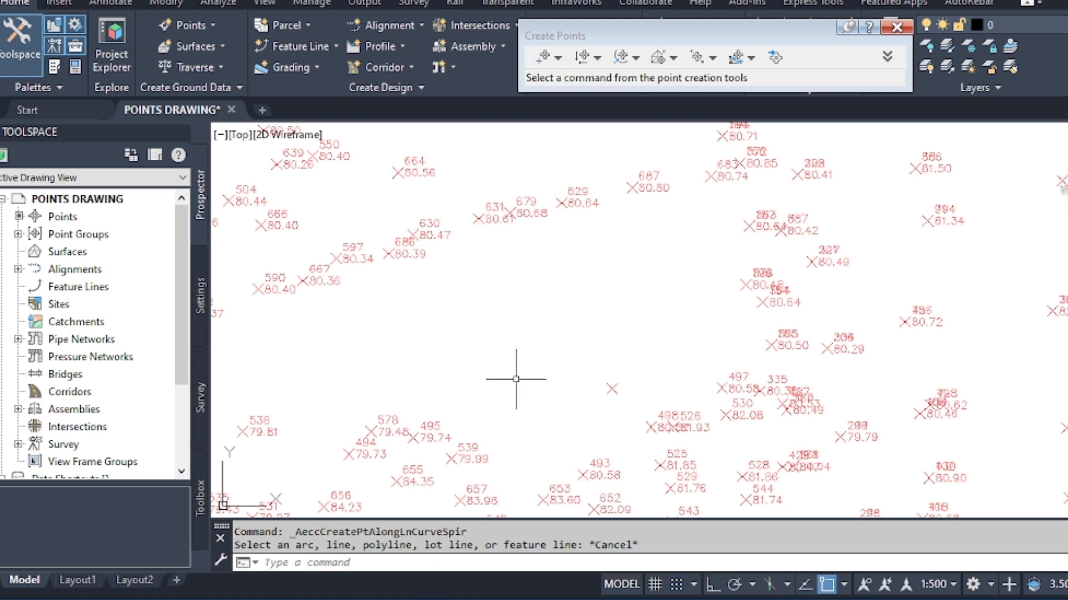
# Draw a single-segment sloping polyline in the empty area between points 686 and 687.
pyautogui.write('PL')
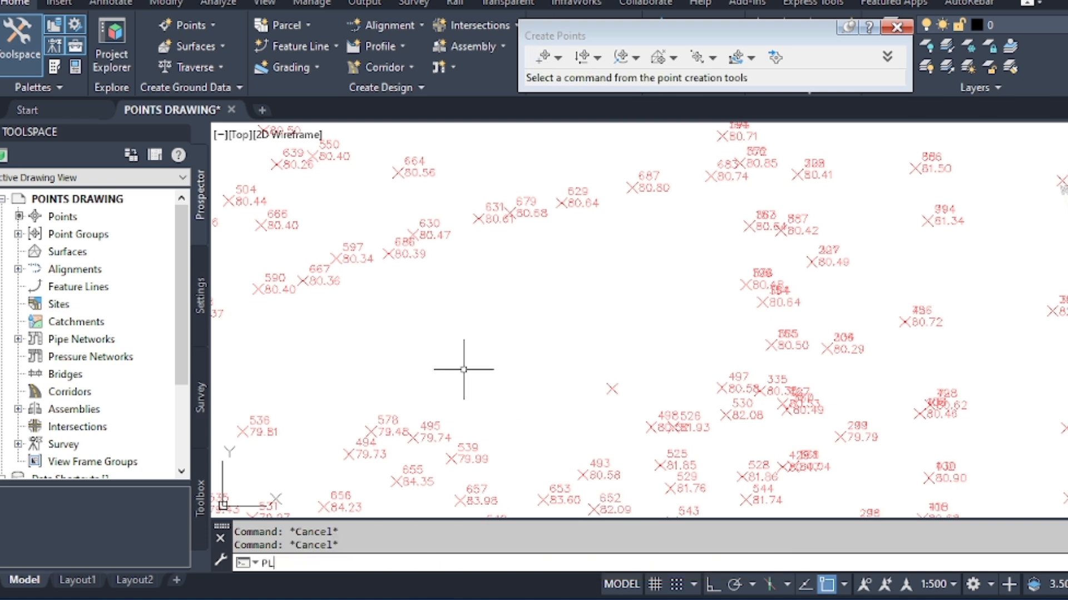
pyautogui.press('Return')
pyautogui.click(443, 343)
pyautogui.click(576, 253)
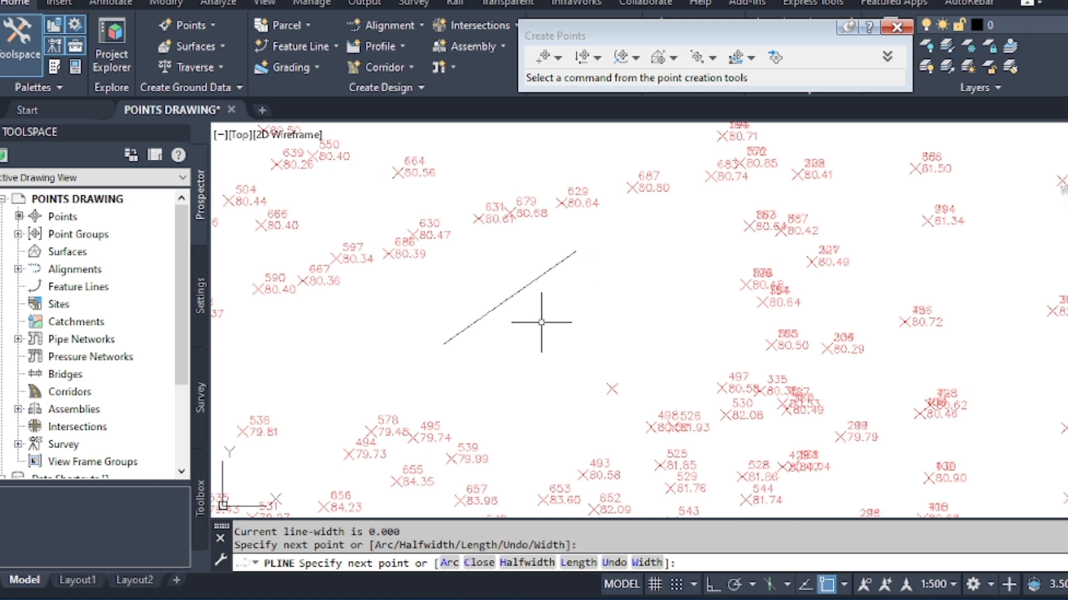
pyautogui.press('Escape')
# Draw a three-point arc in the empty area just below the sloping polyline.
pyautogui.write('ARC')
pyautogui.press('Return')
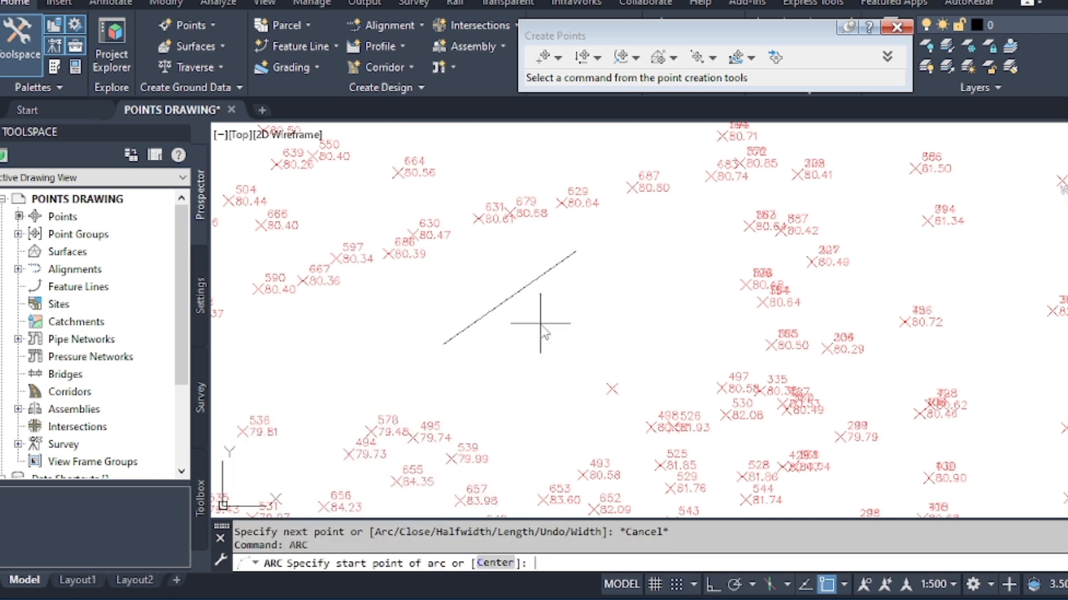
pyautogui.click(510, 373)
pyautogui.click(639, 303)
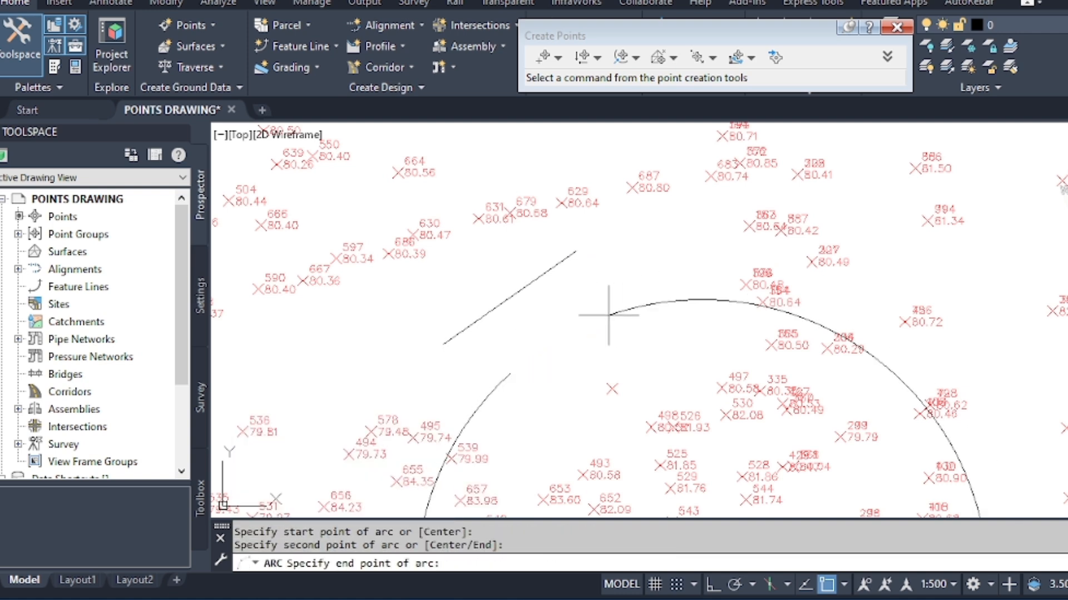
pyautogui.click(677, 306)
pyautogui.press('Escape')
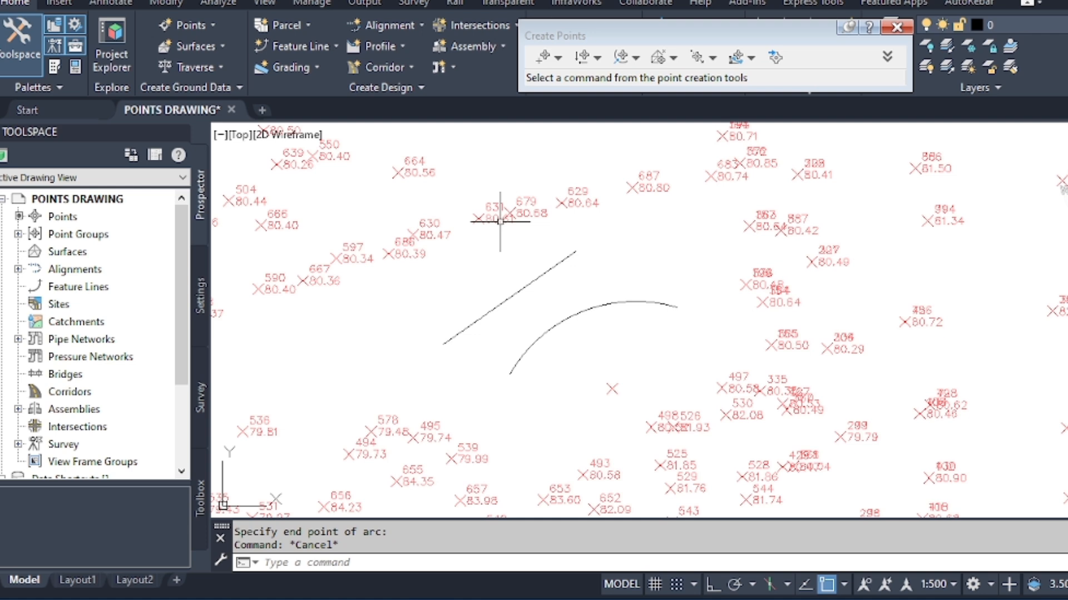
# Locate a new point along the sloping polyline, at a distance of 5 m from its lower end.
pyautogui.click(189, 25)
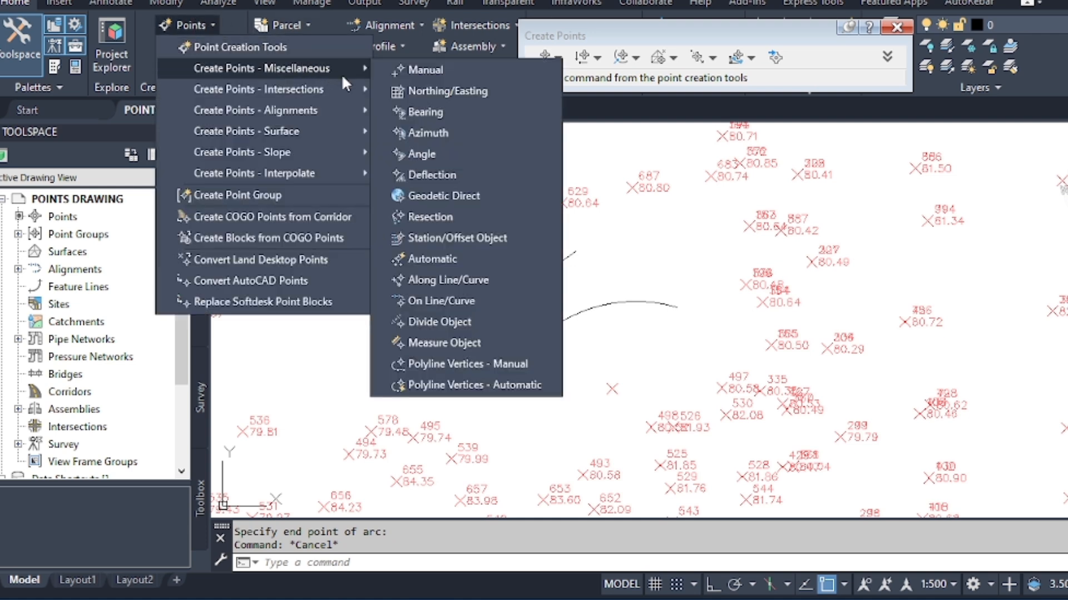
pyautogui.click(452, 280)
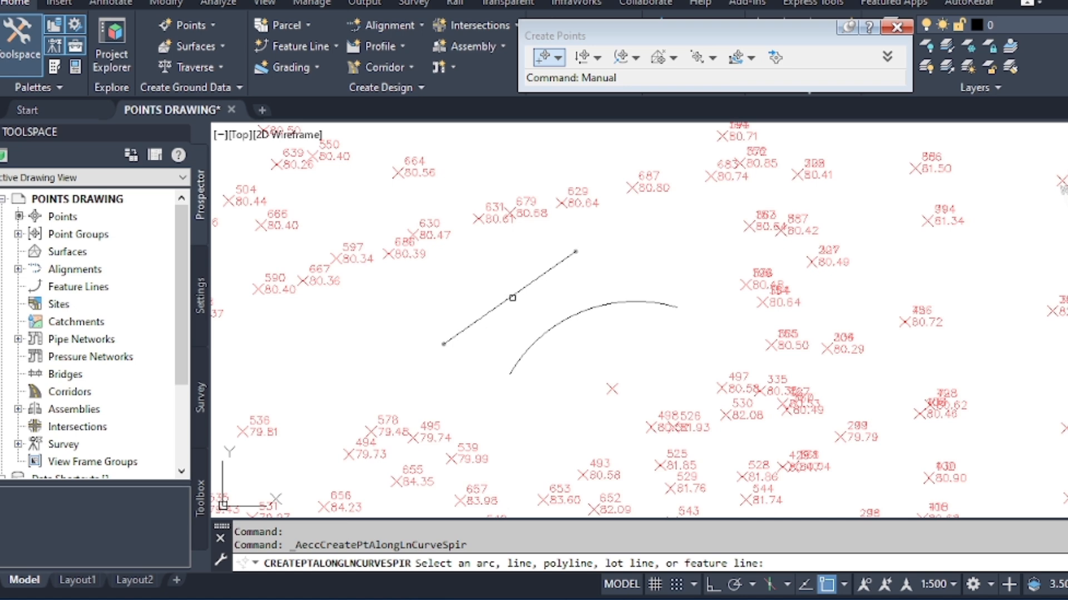
pyautogui.click(512, 297)
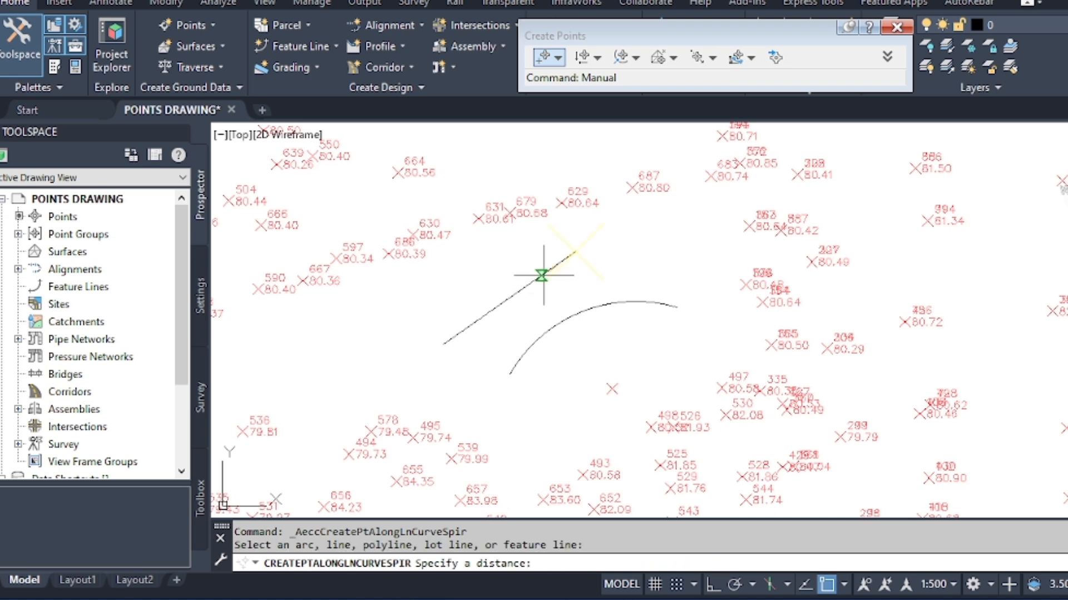
pyautogui.scroll(5, 576, 251)
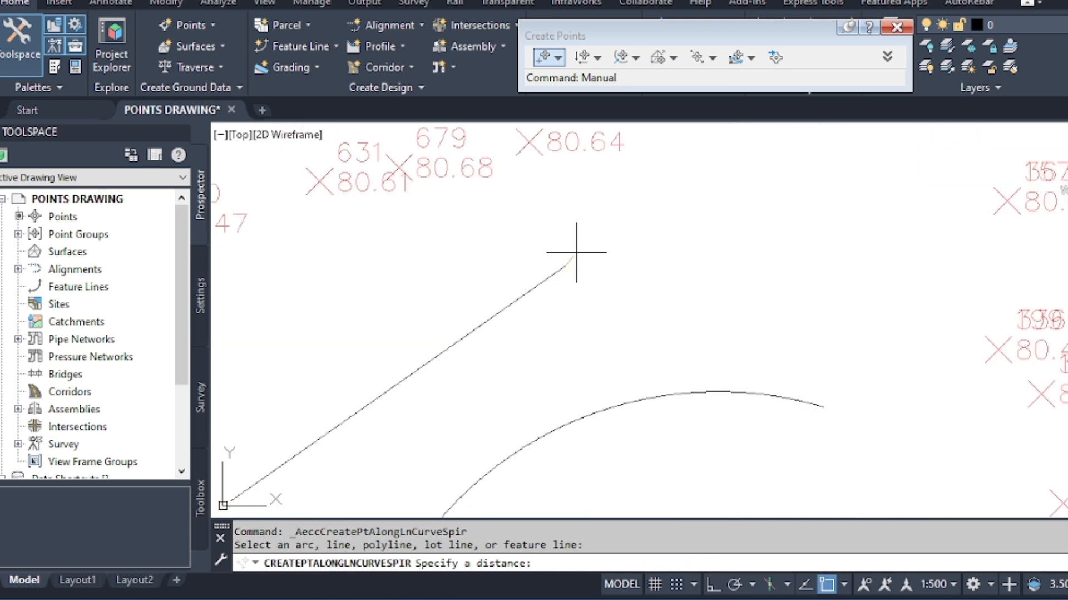
pyautogui.scroll(-7, 578, 239)
pyautogui.scroll(4, 577, 261)
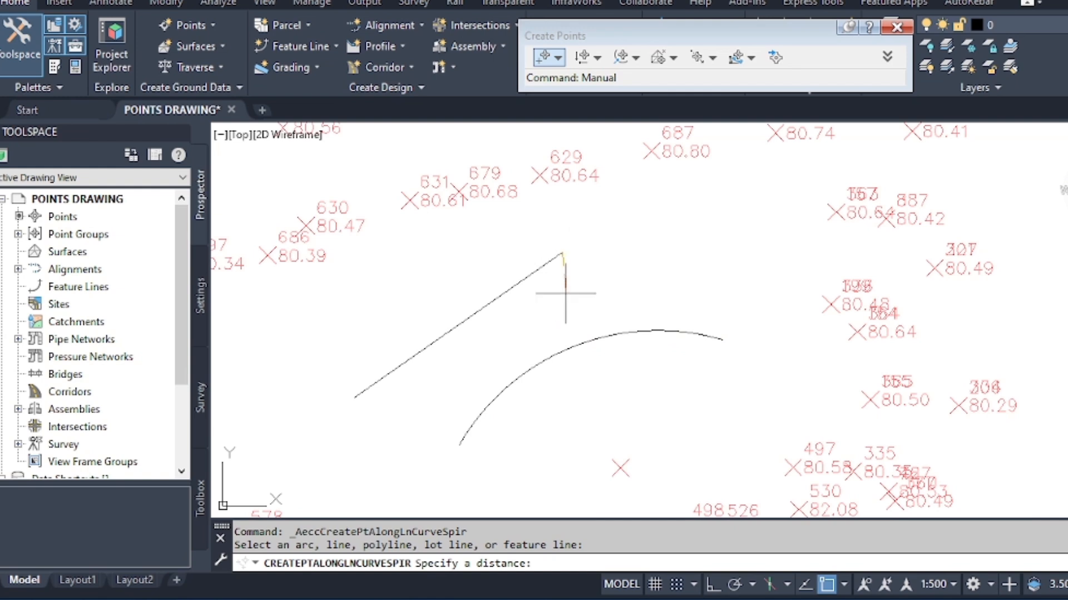
pyautogui.press('Escape')
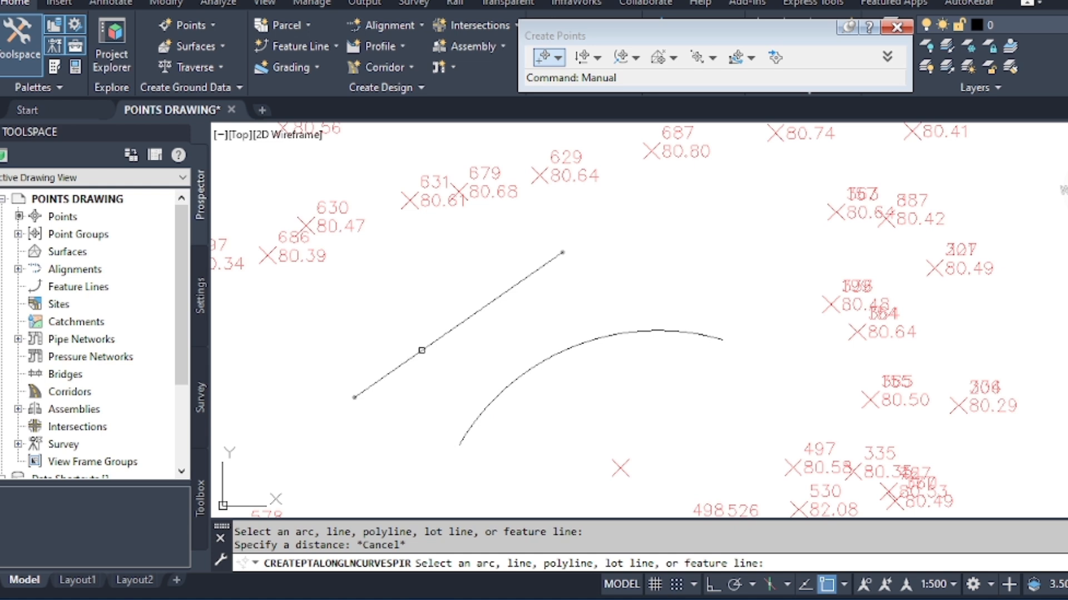
pyautogui.click(423, 350)
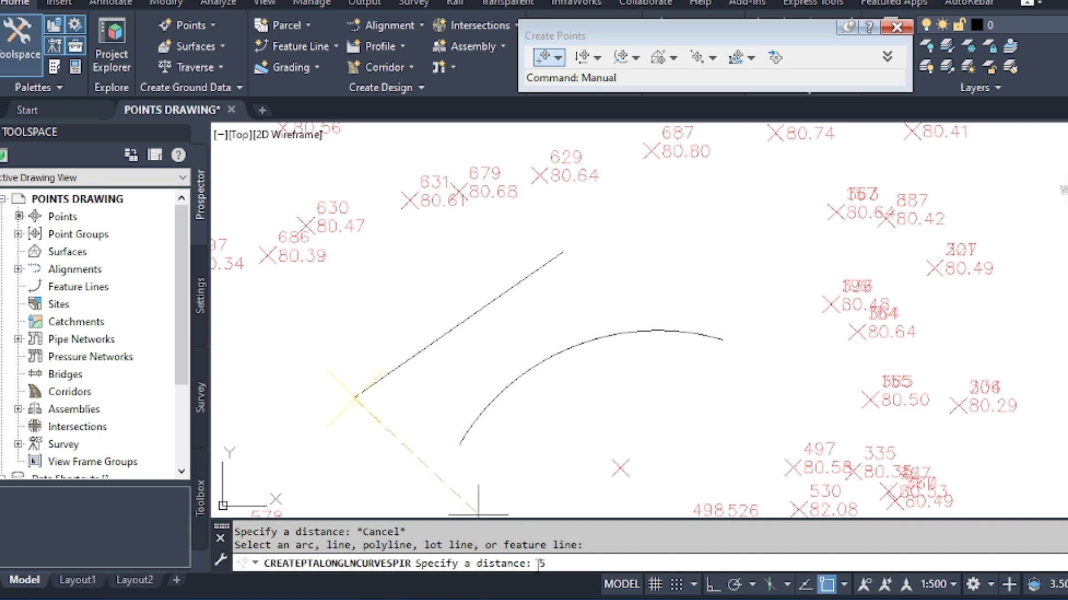
pyautogui.press('Return')
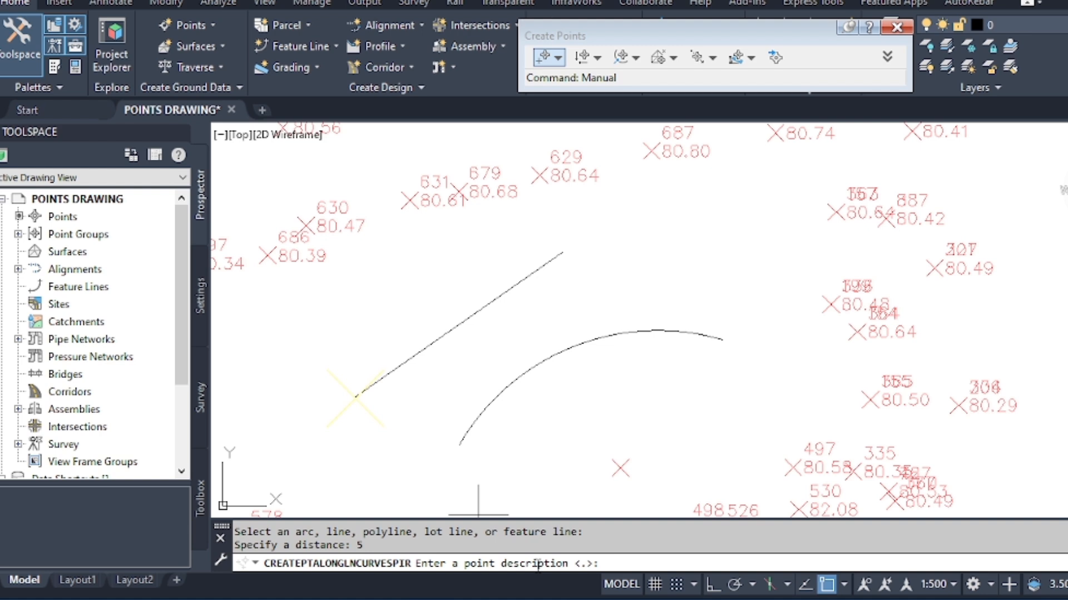
# Give the new point on the polyline the description YY and the elevation 78.
pyautogui.write('YY')
pyautogui.press('Return')
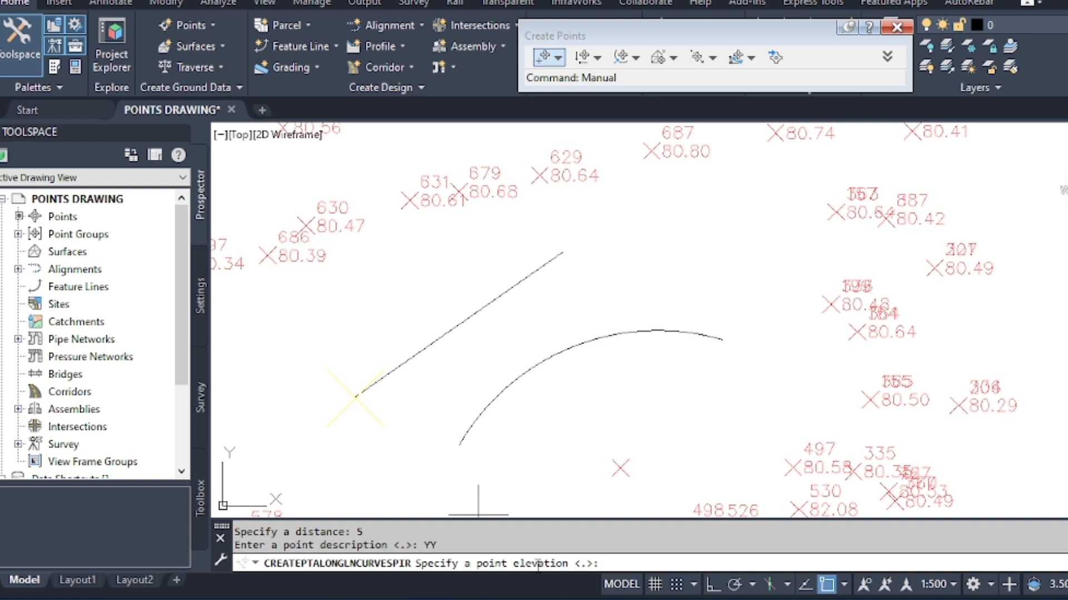
pyautogui.write('78')
pyautogui.press('Return')
pyautogui.scroll(3, 362, 398)
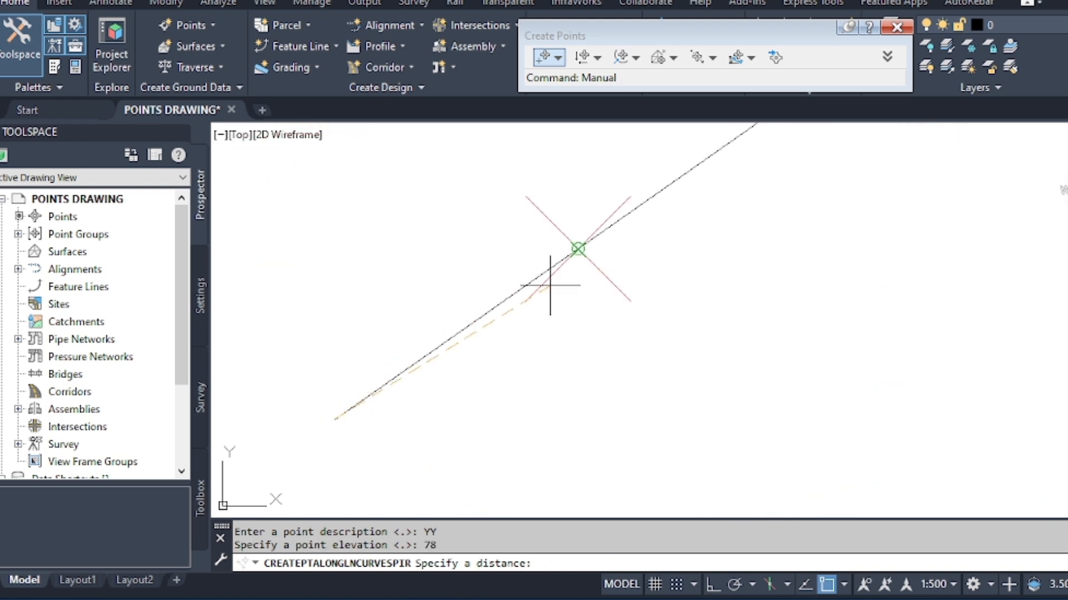
pyautogui.press('Escape')
pyautogui.press('Escape')
# Add an aligned dimension above the polyline, from its lower endpoint to the new point.
pyautogui.write('D')
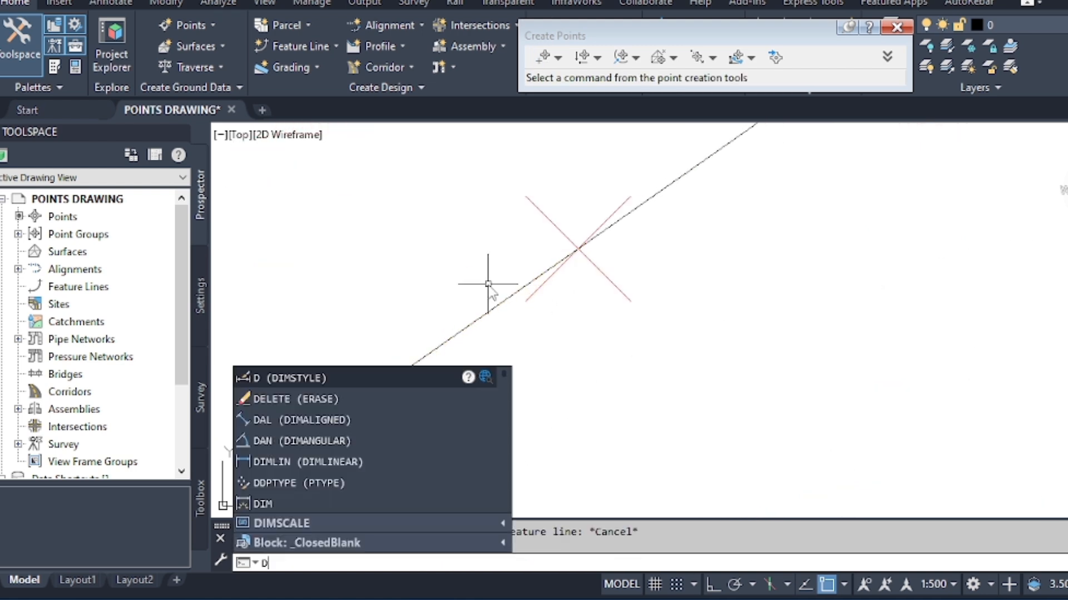
pyautogui.write('IMALI')
pyautogui.press('Return')
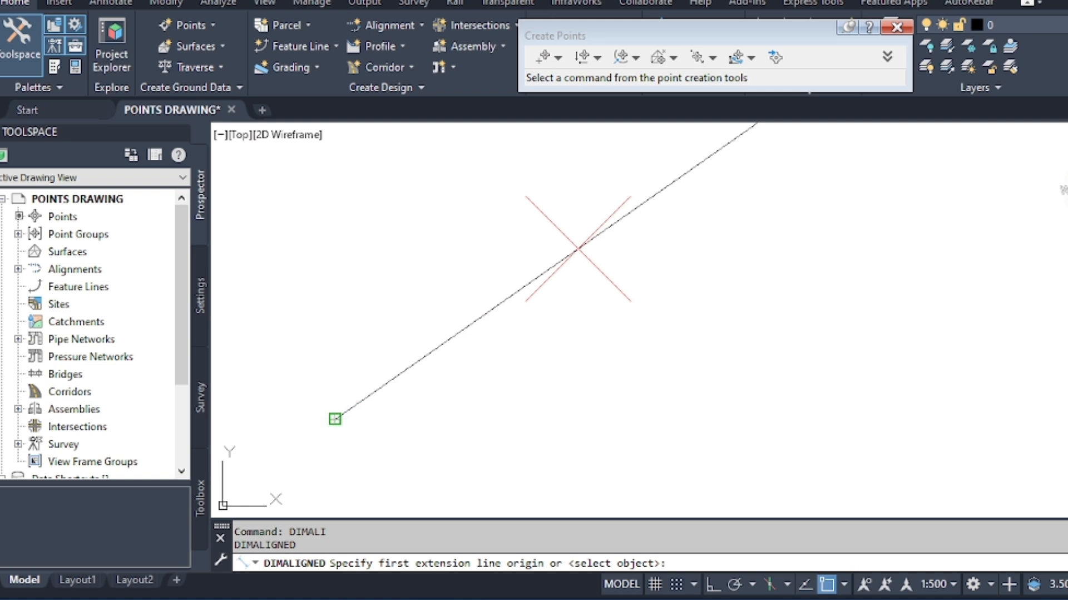
pyautogui.click(335, 419)
pyautogui.click(579, 249)
pyautogui.click(477, 257)
pyautogui.scroll(-4, 607, 286)
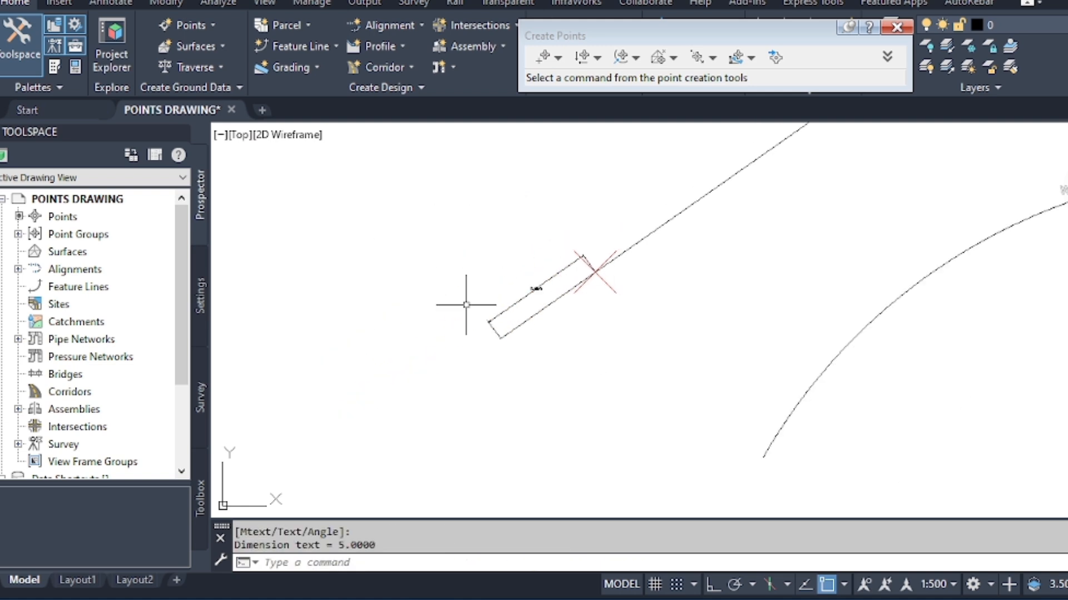
pyautogui.scroll(-2, 467, 305)
pyautogui.press('Escape')
pyautogui.press('Escape')
# Locate a second point along the sloping polyline, at a distance of 12.5 m from its lower end.
pyautogui.click(194, 25)
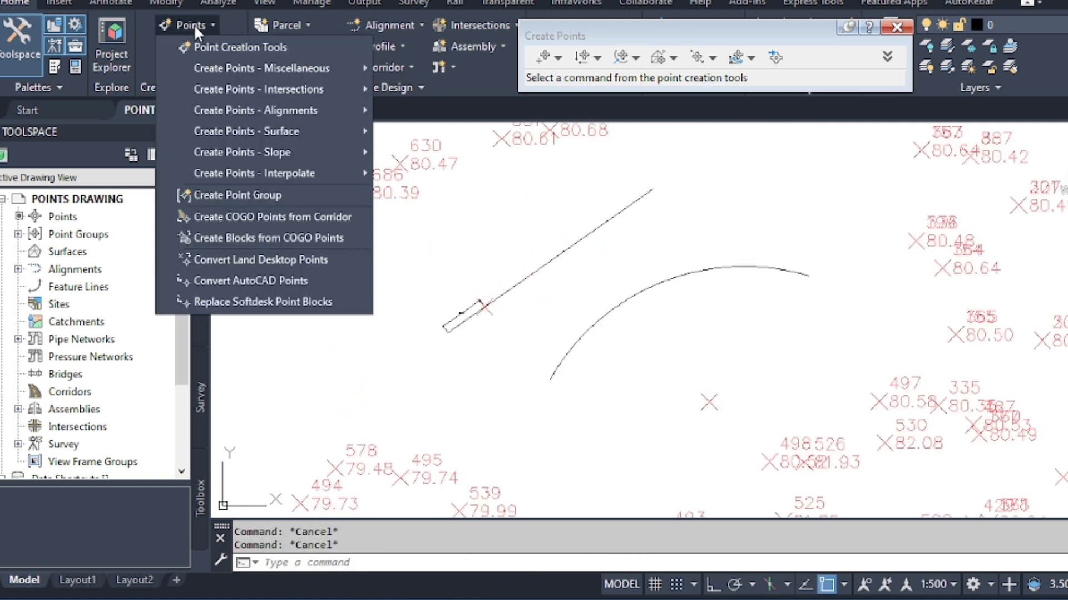
pyautogui.moveTo(295, 69)
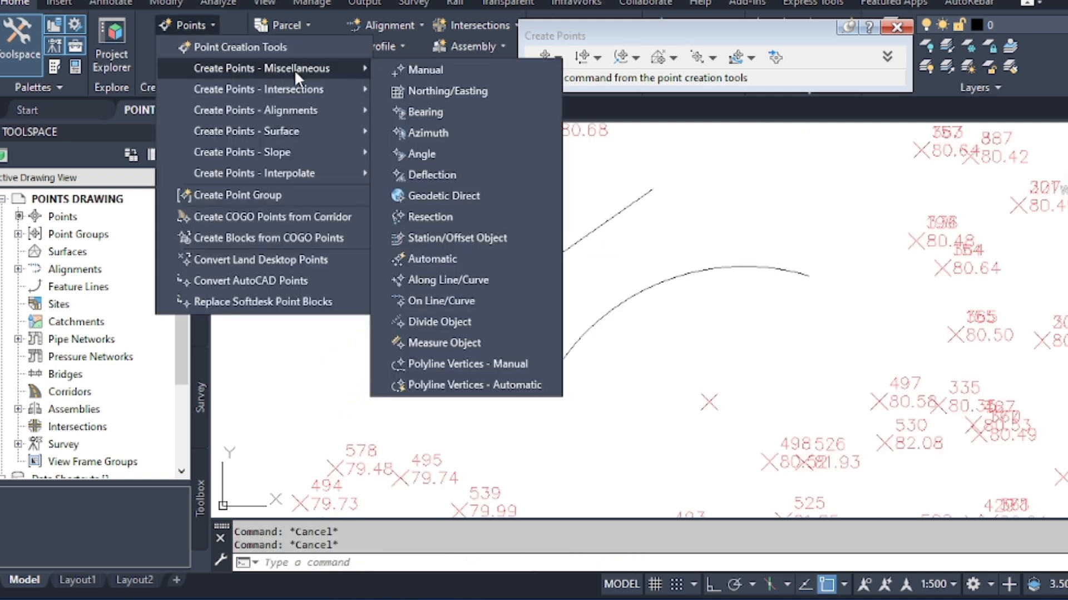
pyautogui.click(443, 281)
pyautogui.click(484, 301)
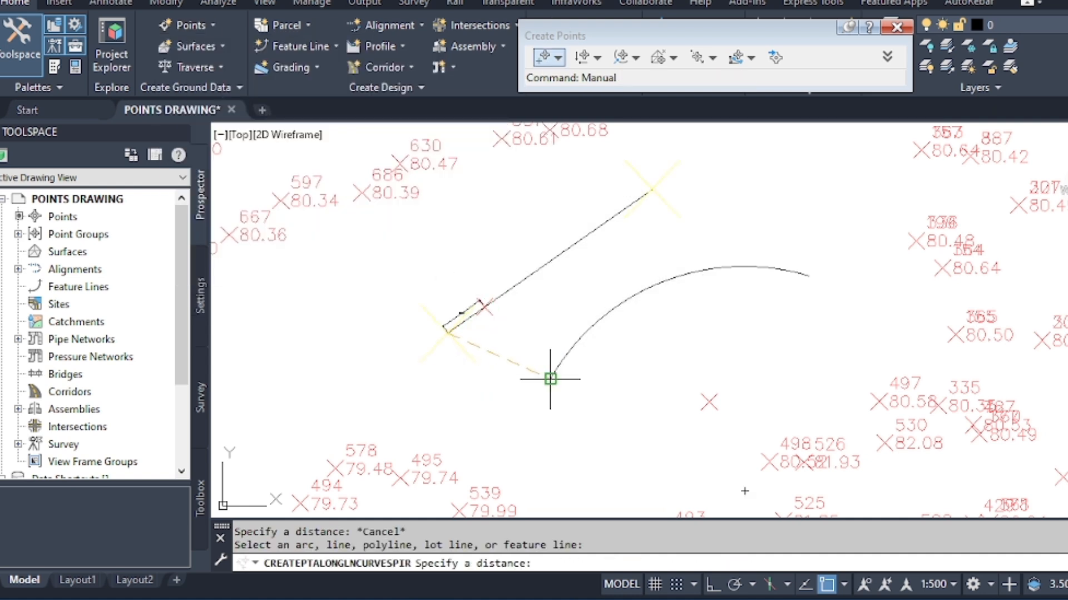
pyautogui.scroll(6, 453, 310)
pyautogui.scroll(-6, 453, 310)
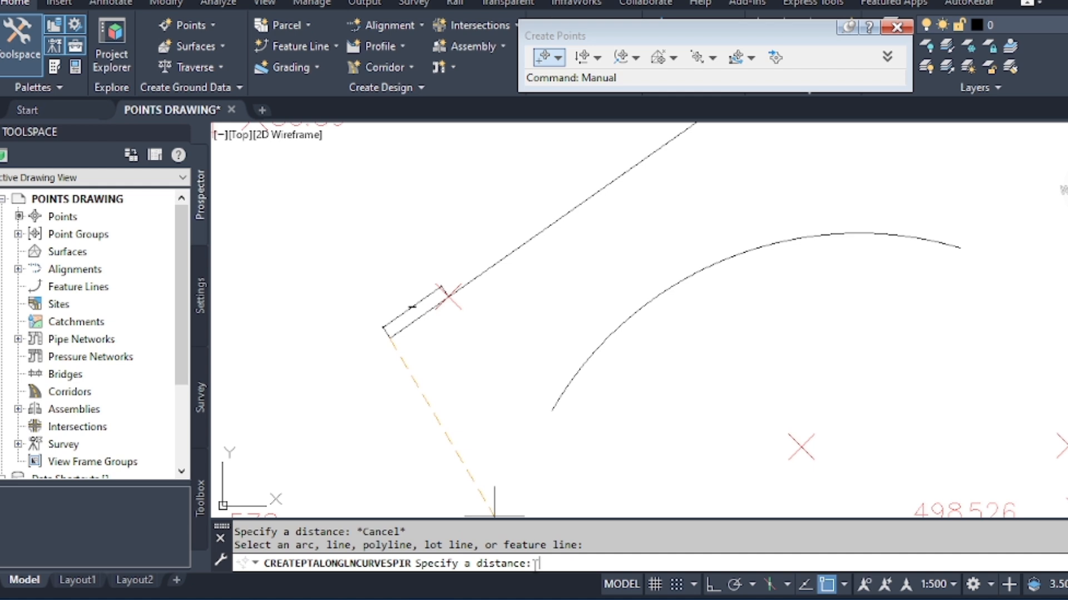
pyautogui.write('12.5')
pyautogui.press('Return')
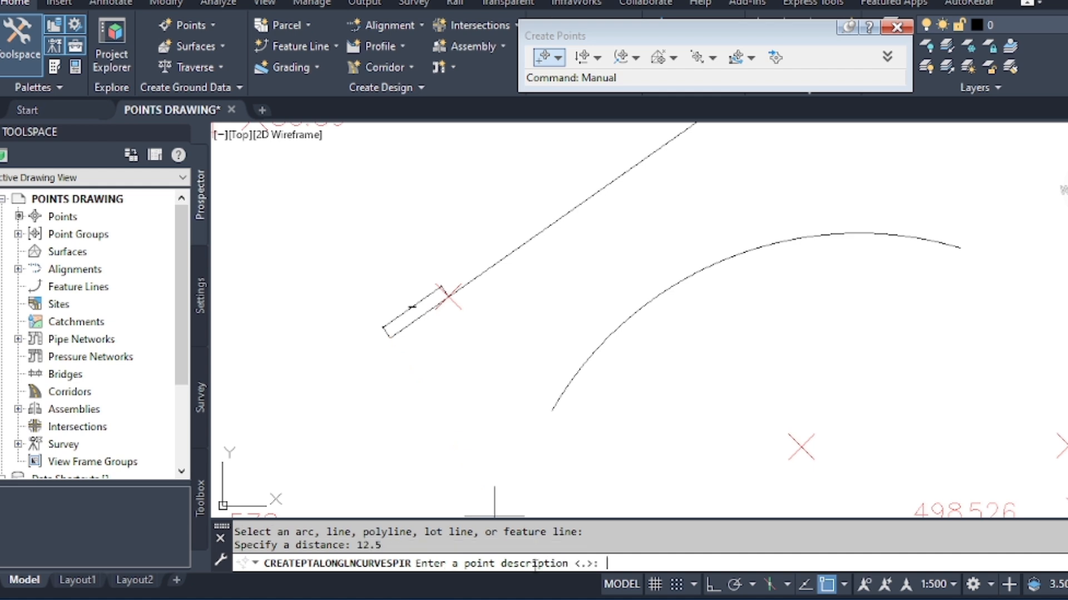
# Give the second point on the polyline the description UU and the elevation 89.
pyautogui.write('UU')
pyautogui.press('Return')
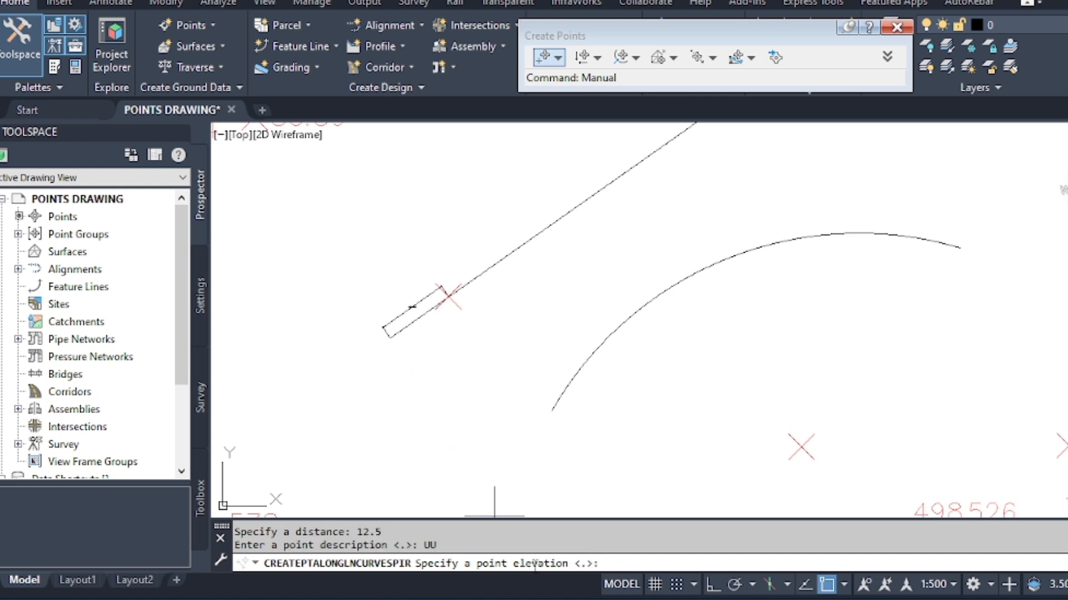
pyautogui.write('89')
pyautogui.press('Return')
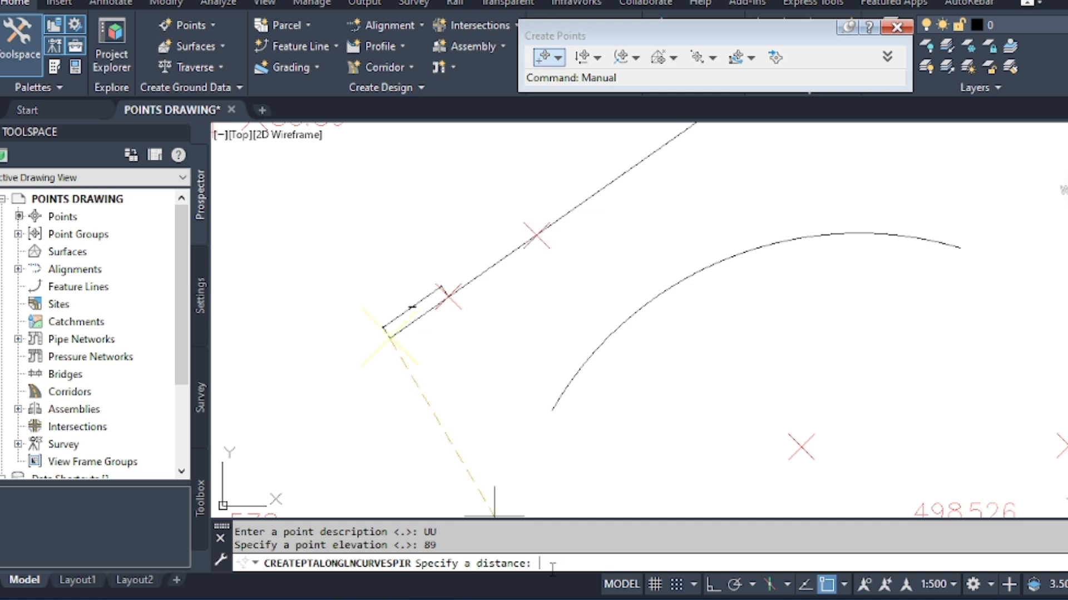
pyautogui.scroll(2, 495, 267)
pyautogui.scroll(-2, 570, 281)
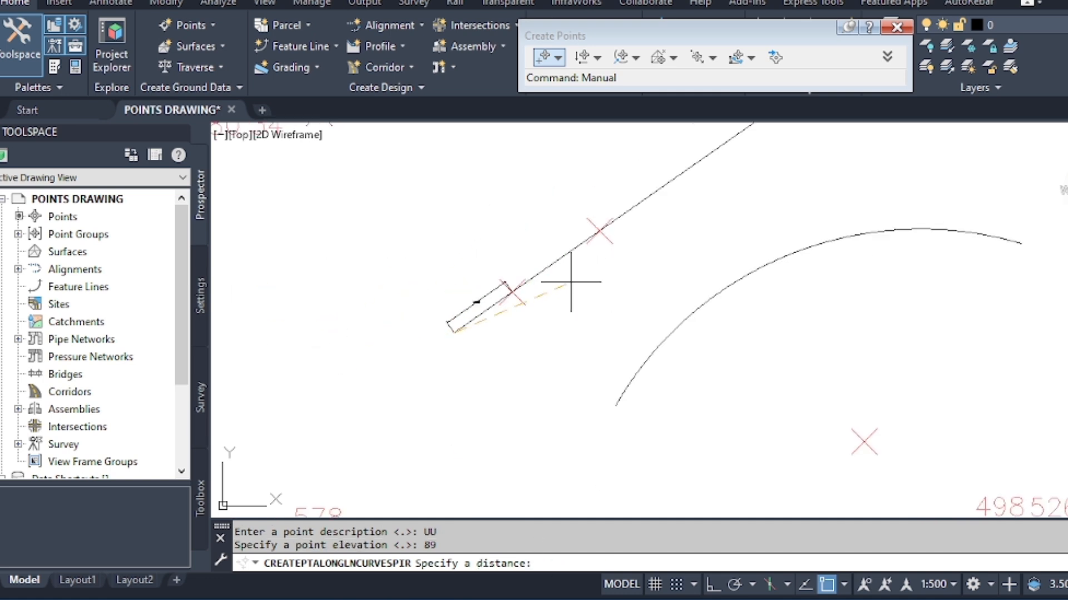
pyautogui.scroll(2, 531, 237)
pyautogui.press('Escape')
pyautogui.press('Escape')
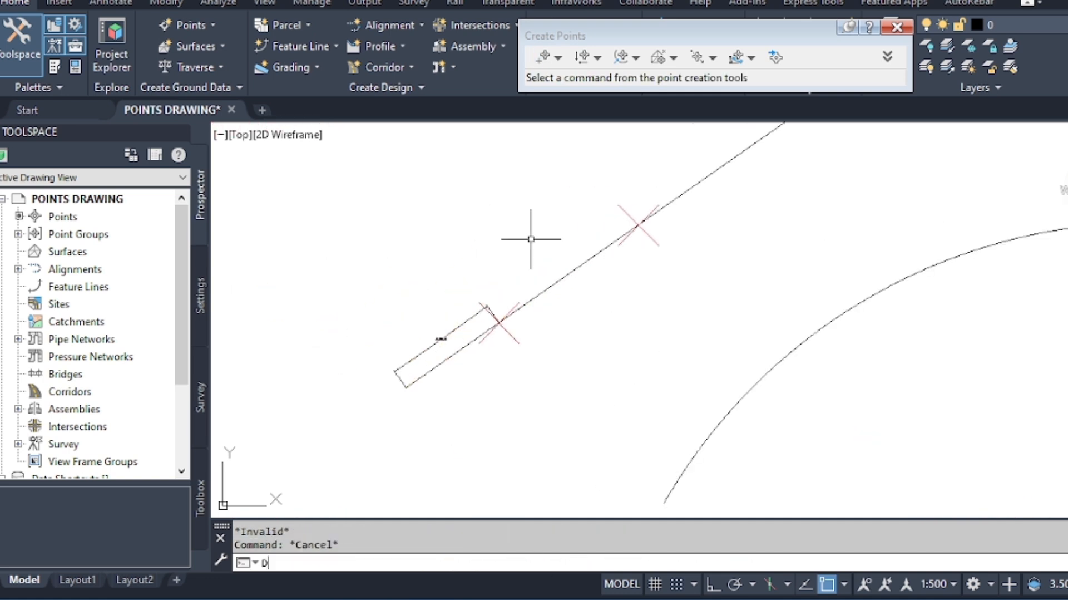
# Add an aligned dimension from the polyline's lower endpoint to the second point, outside the first dimension.
pyautogui.write('DIMALI')
pyautogui.click(346, 396)
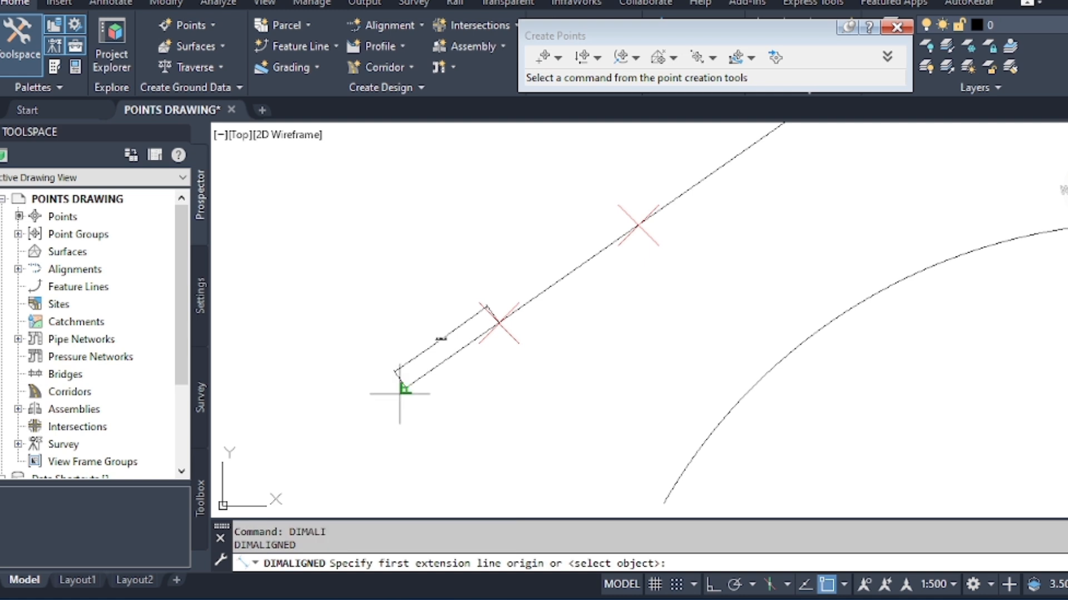
pyautogui.click(396, 370)
pyautogui.click(629, 211)
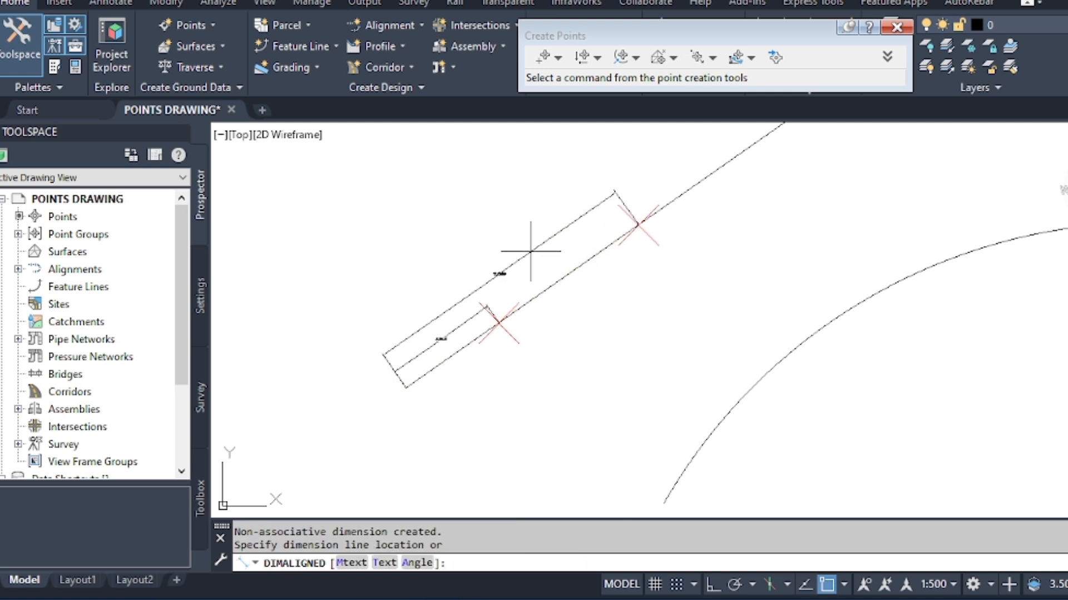
pyautogui.click(529, 231)
pyautogui.scroll(8, 510, 282)
pyautogui.scroll(-6, 391, 257)
pyautogui.scroll(-5, 391, 257)
pyautogui.press('Escape')
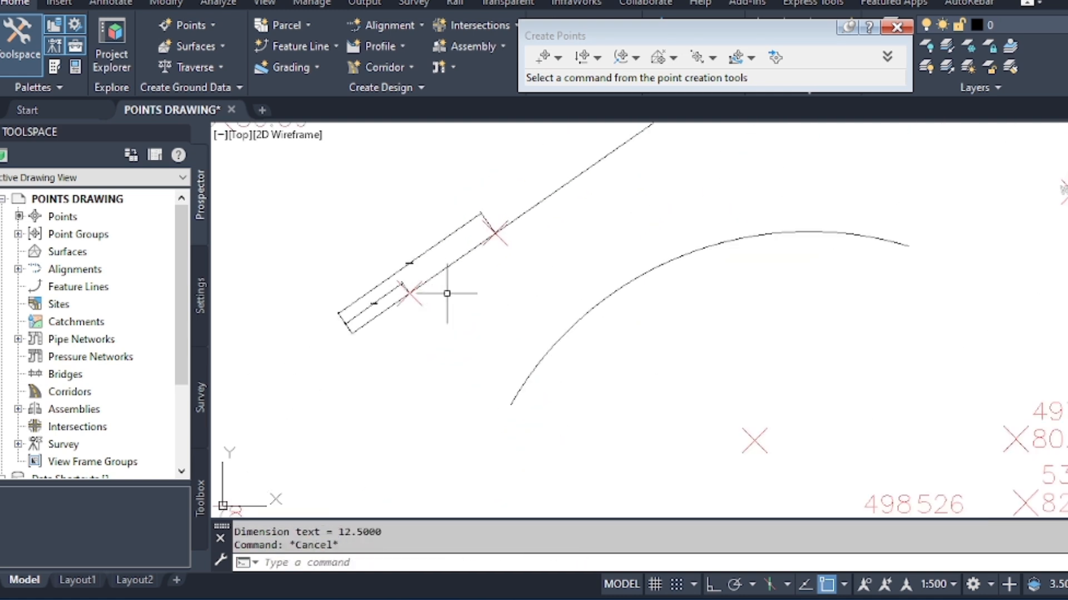
pyautogui.press('Escape')
# Locate a new point along the arc, at a distance of 5 m from its lower end.
pyautogui.click(210, 25)
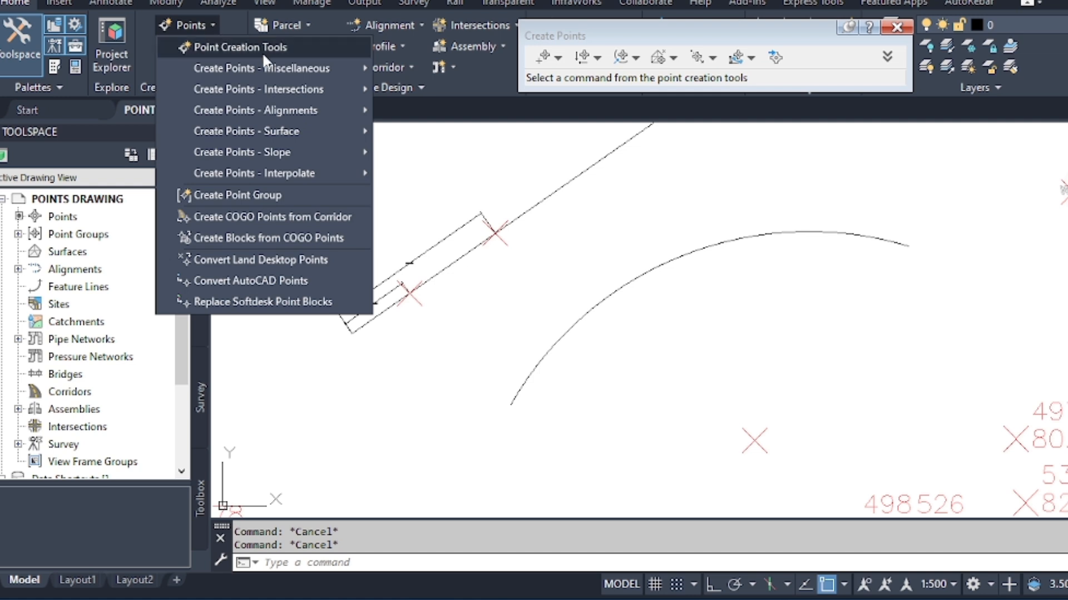
pyautogui.moveTo(312, 66)
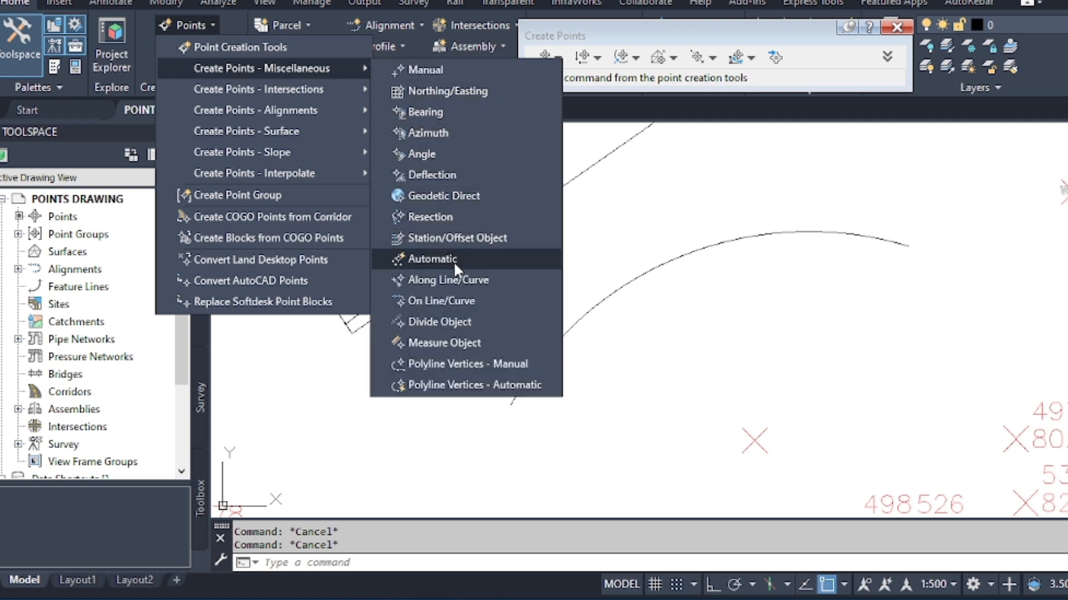
pyautogui.click(472, 279)
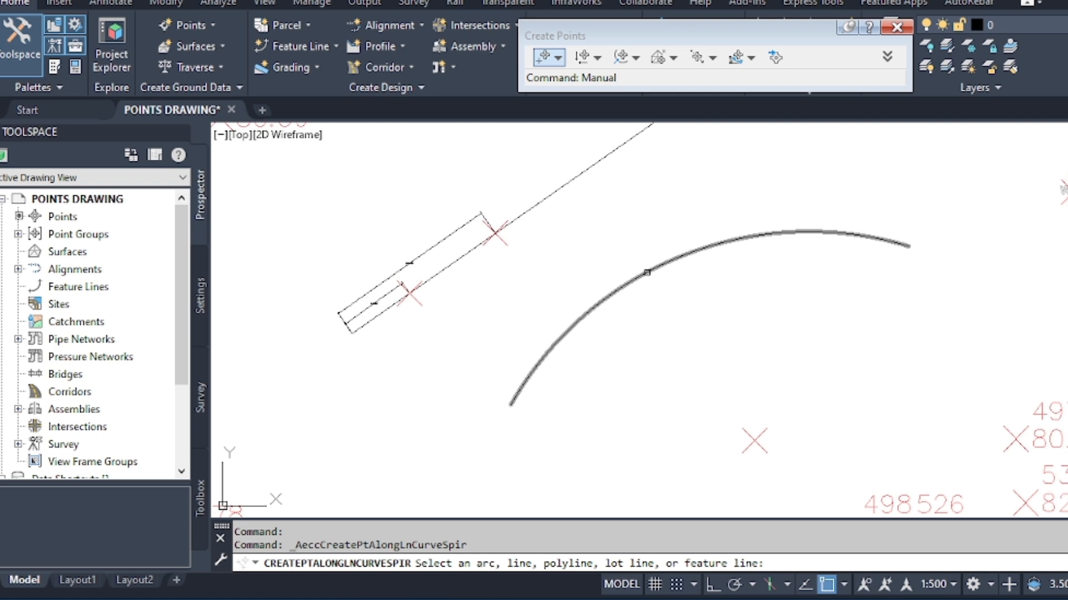
pyautogui.click(647, 273)
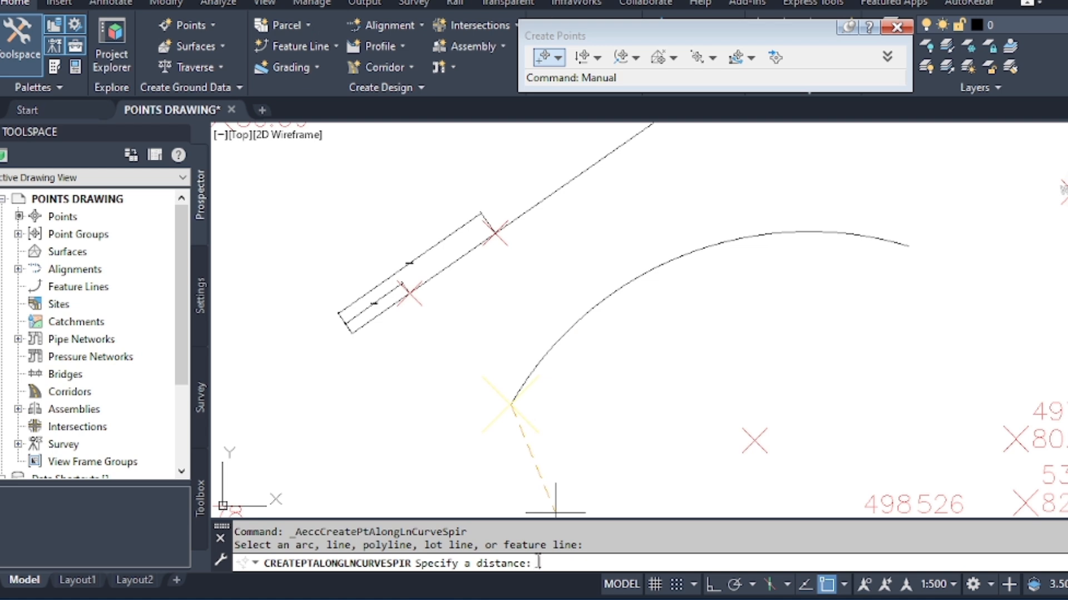
pyautogui.write('5')
pyautogui.press('Return')
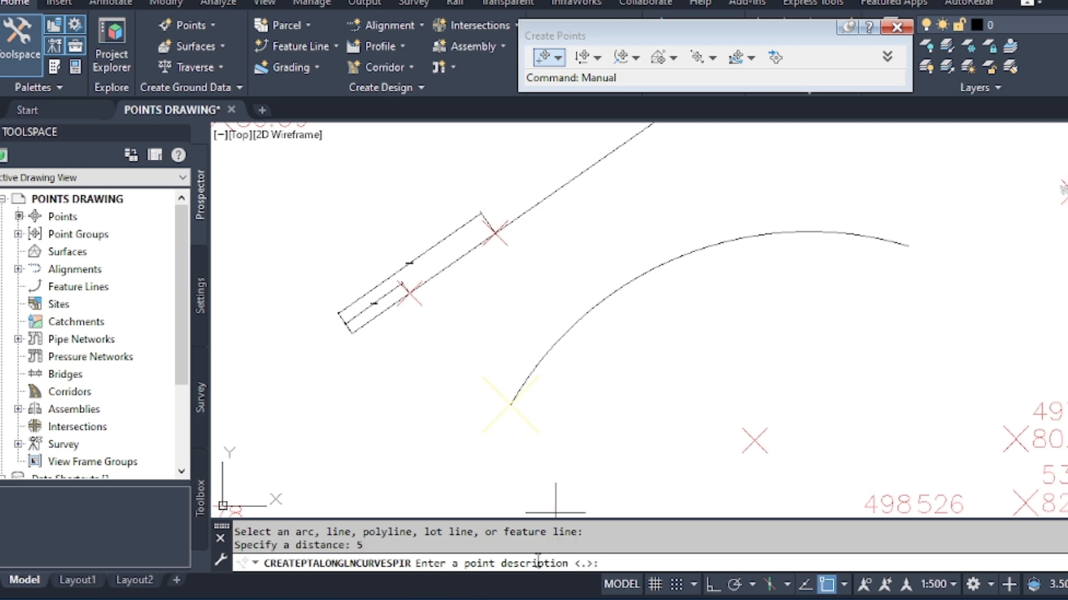
# Give the new point on the arc the description JJ and the elevation 77.
pyautogui.write('JJ')
pyautogui.press('Return')
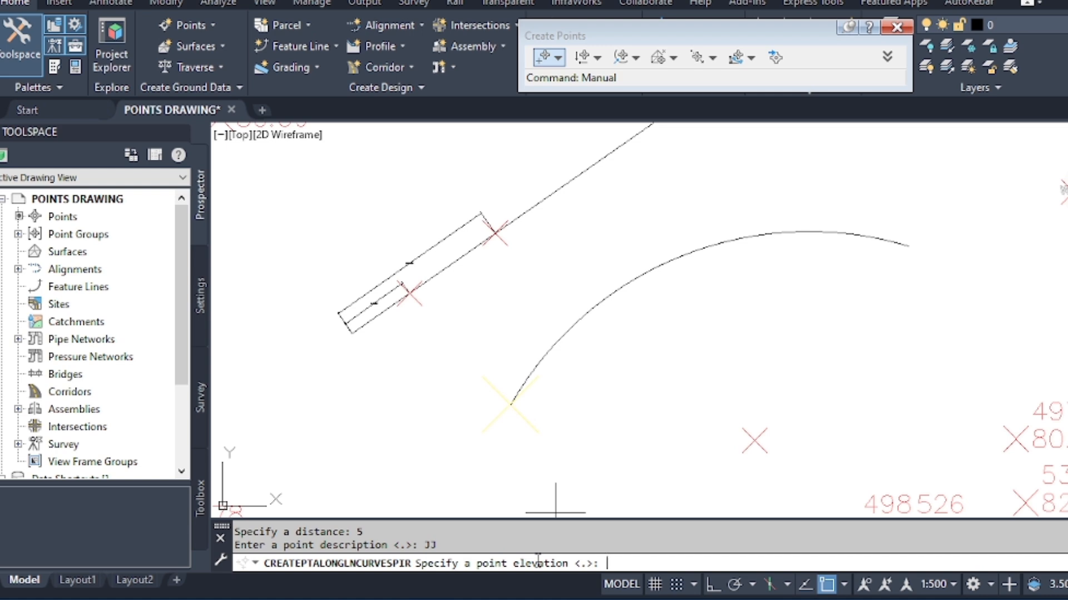
pyautogui.write('77')
pyautogui.press('Return')
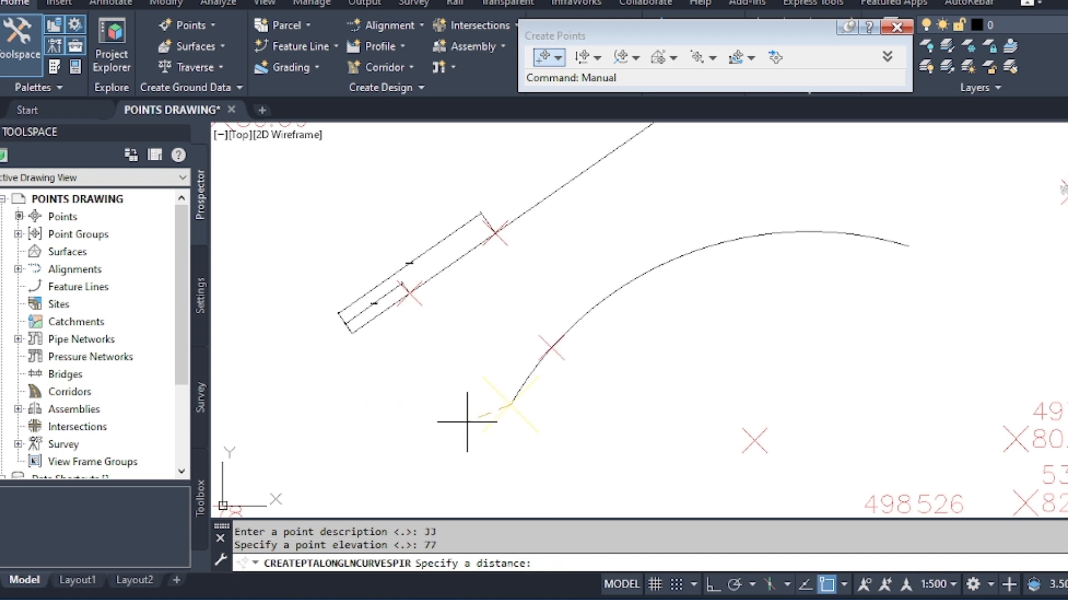
pyautogui.scroll(3, 462, 417)
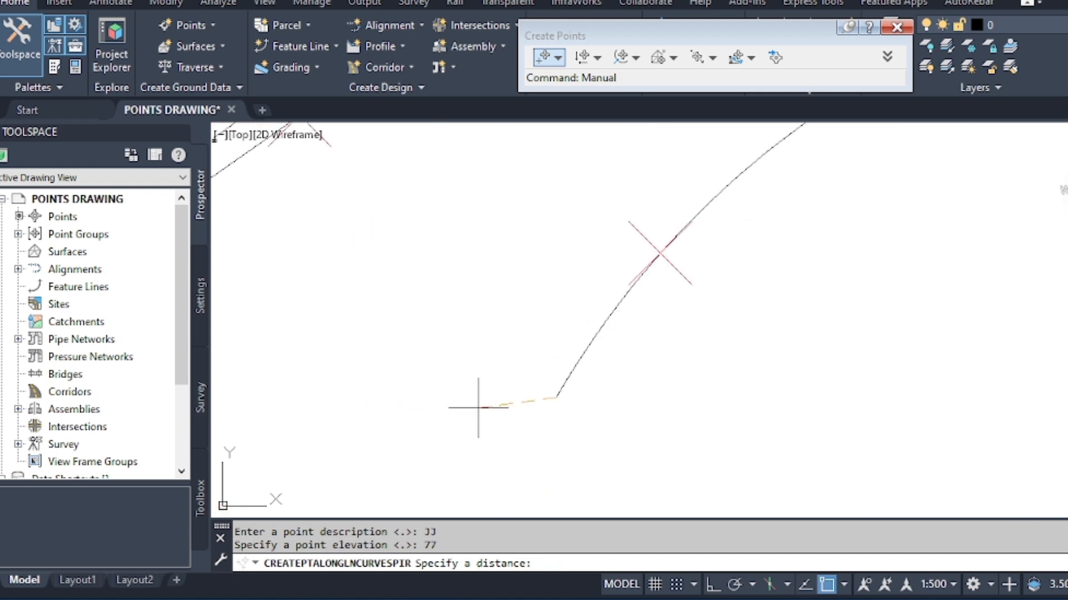
pyautogui.click(557, 397)
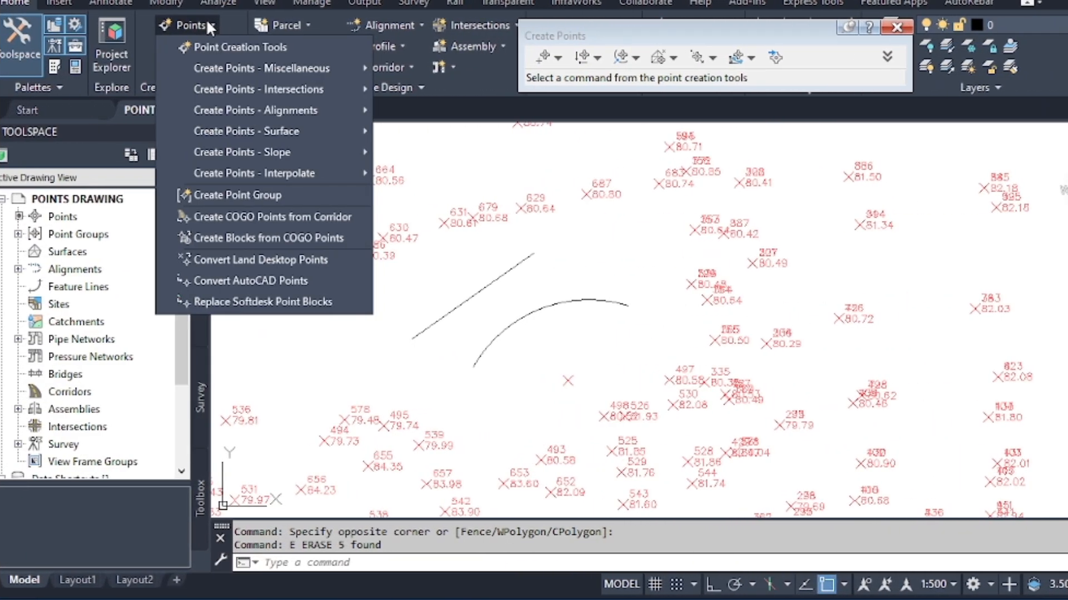
# Create points automatically on the straight line, giving the upper endpoint's point the description TT and the elevation 66.
pyautogui.moveTo(295, 66)
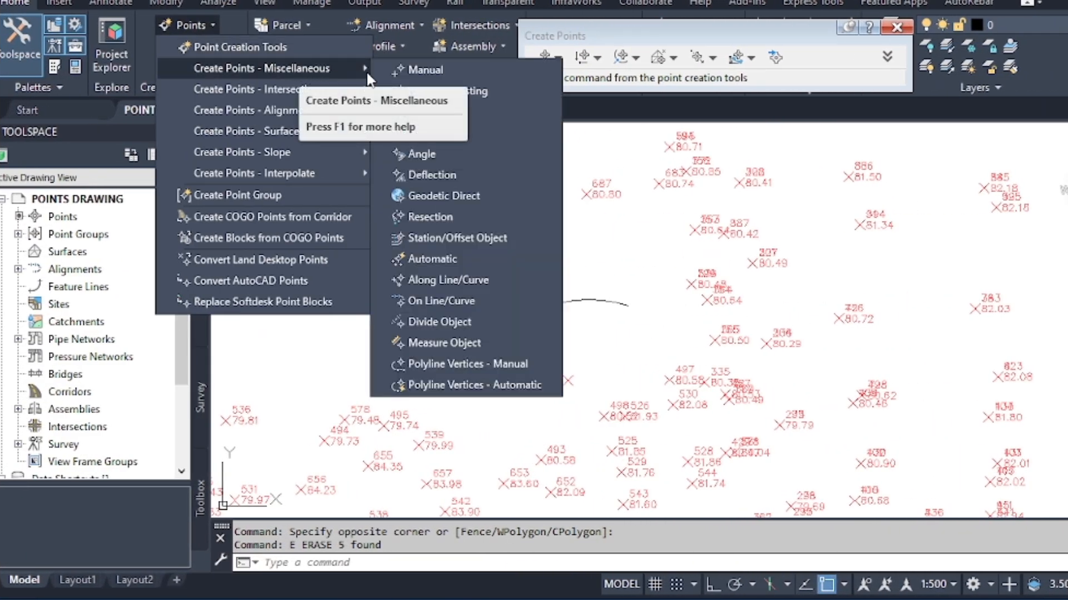
pyautogui.click(441, 259)
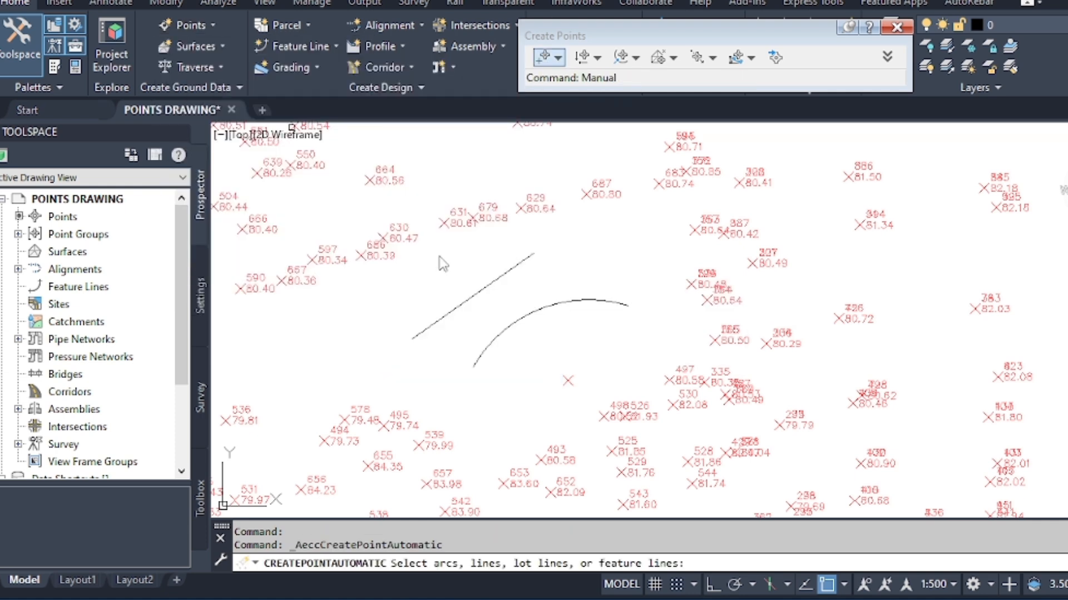
pyautogui.click(496, 280)
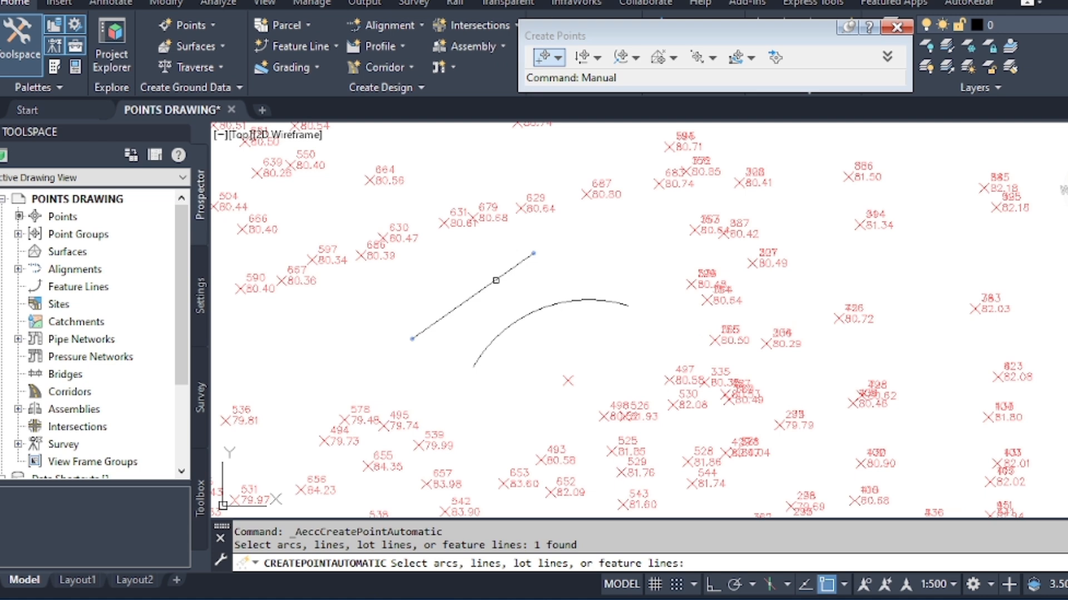
pyautogui.press('Return')
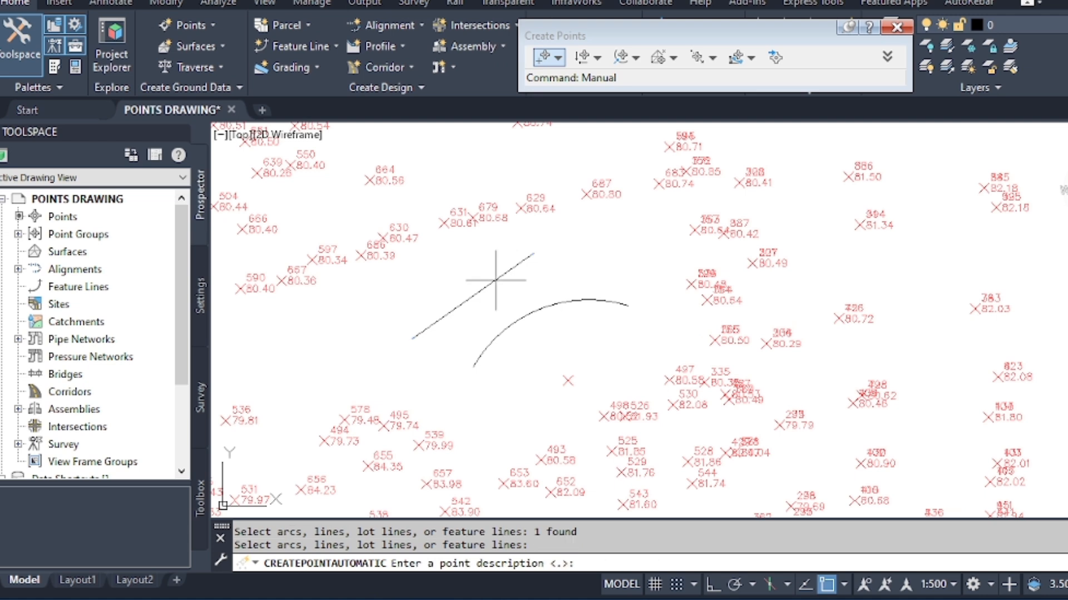
pyautogui.write('TT')
pyautogui.press('Return')
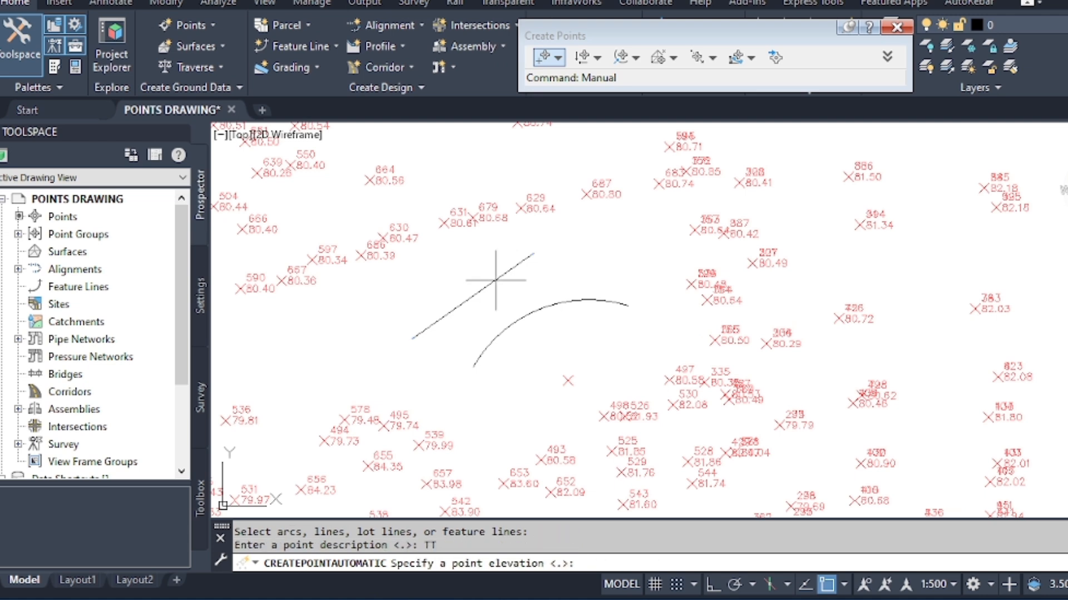
pyautogui.write('66')
pyautogui.press('Return')
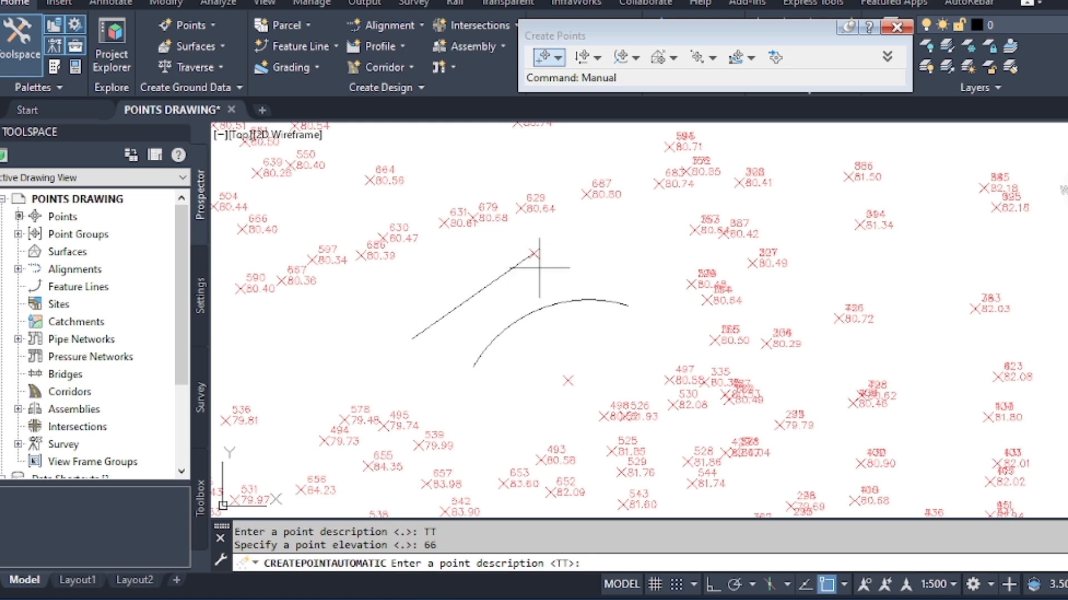
# Keep the description TT for the point at the line's lower endpoint and set its elevation to 89.
pyautogui.scroll(4, 535, 255)
pyautogui.scroll(-2, 529, 245)
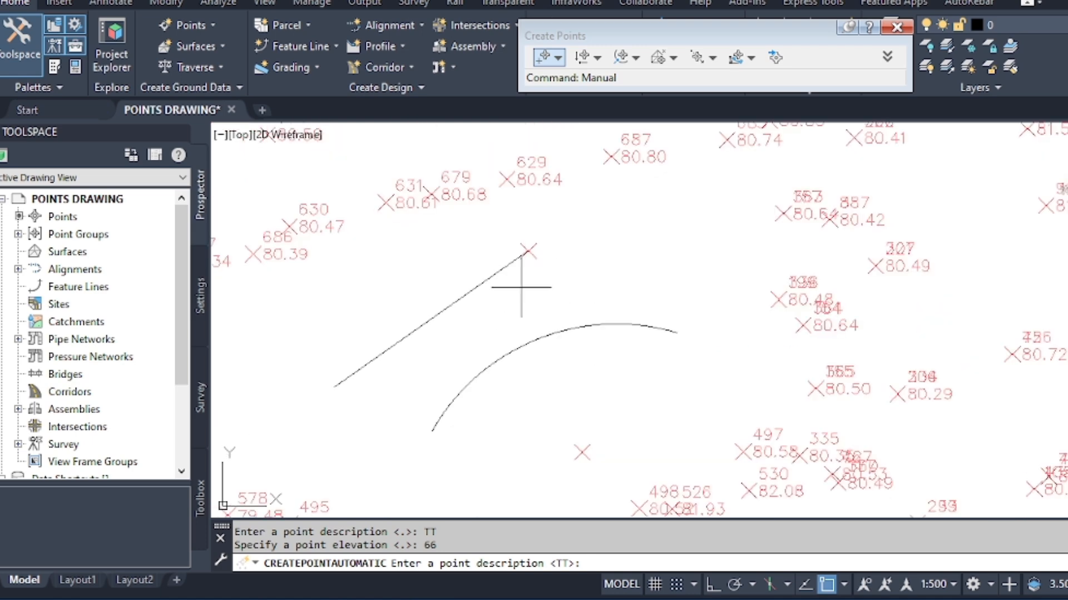
pyautogui.press('Return')
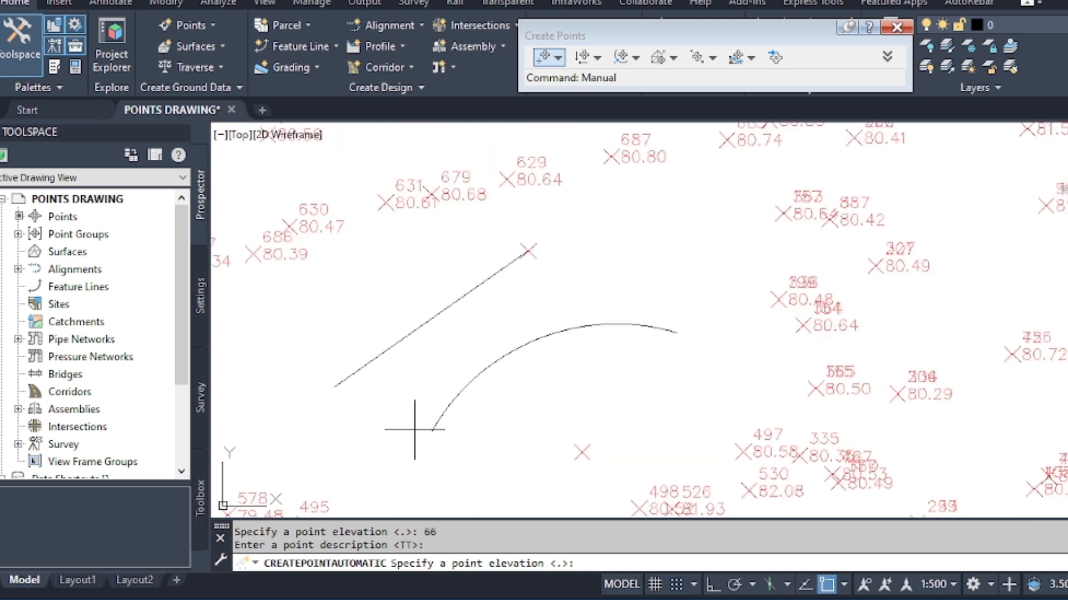
pyautogui.write('89')
pyautogui.press('Return')
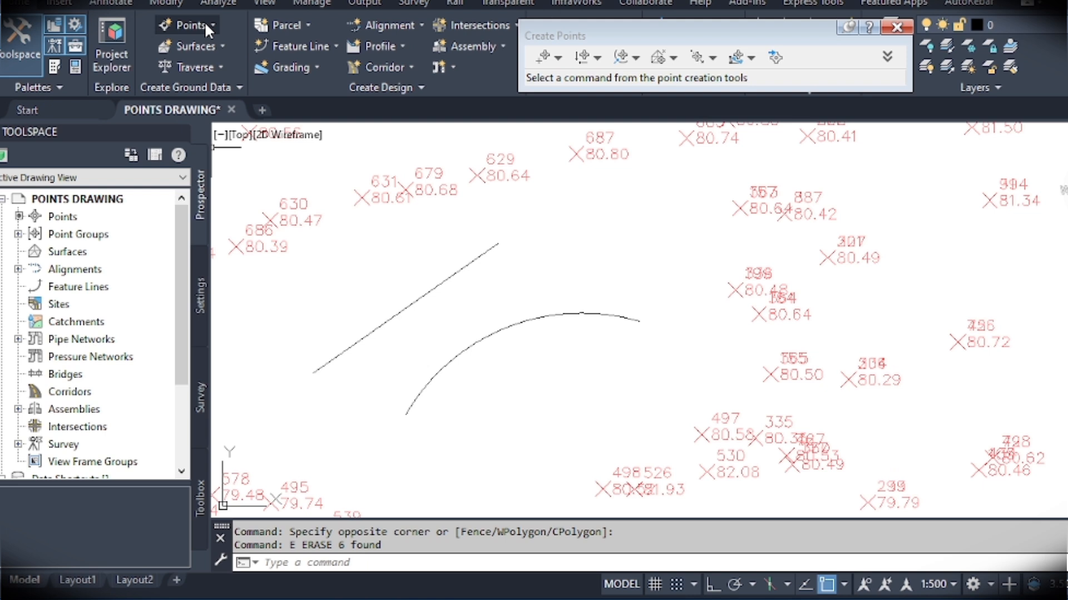
# Locate a Station/Offset Object point on the straight line, with starting station 0, desired station 5 and offset 0.
pyautogui.click(206, 25)
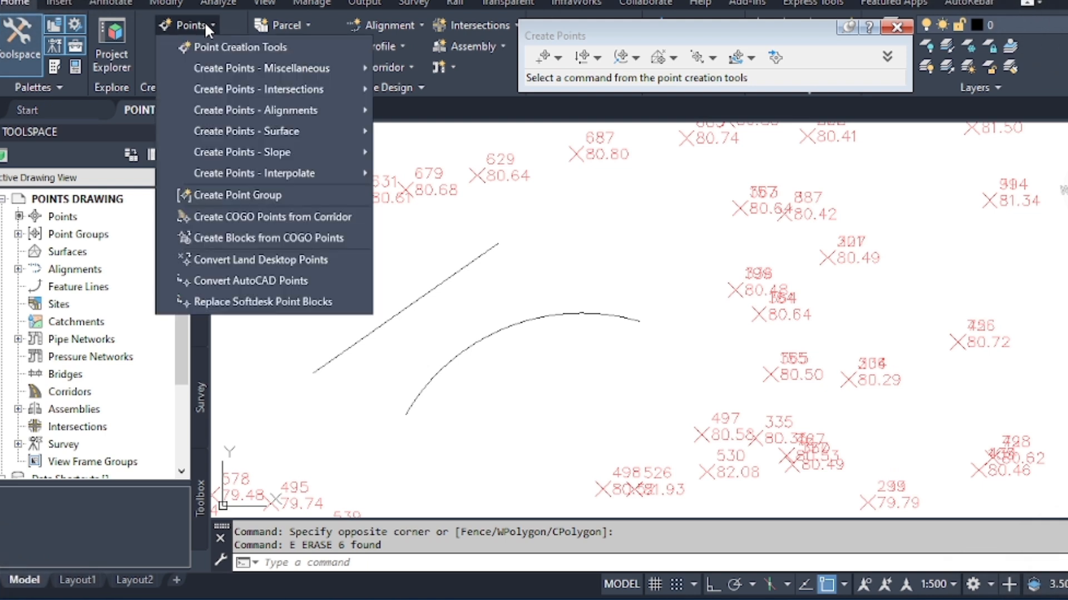
pyautogui.moveTo(292, 69)
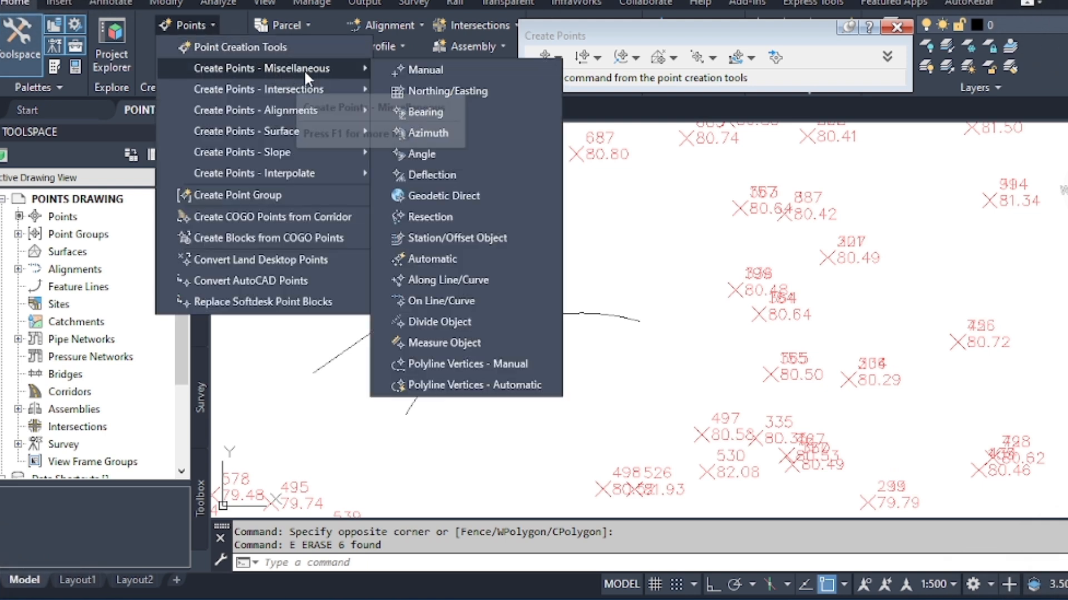
pyautogui.click(465, 234)
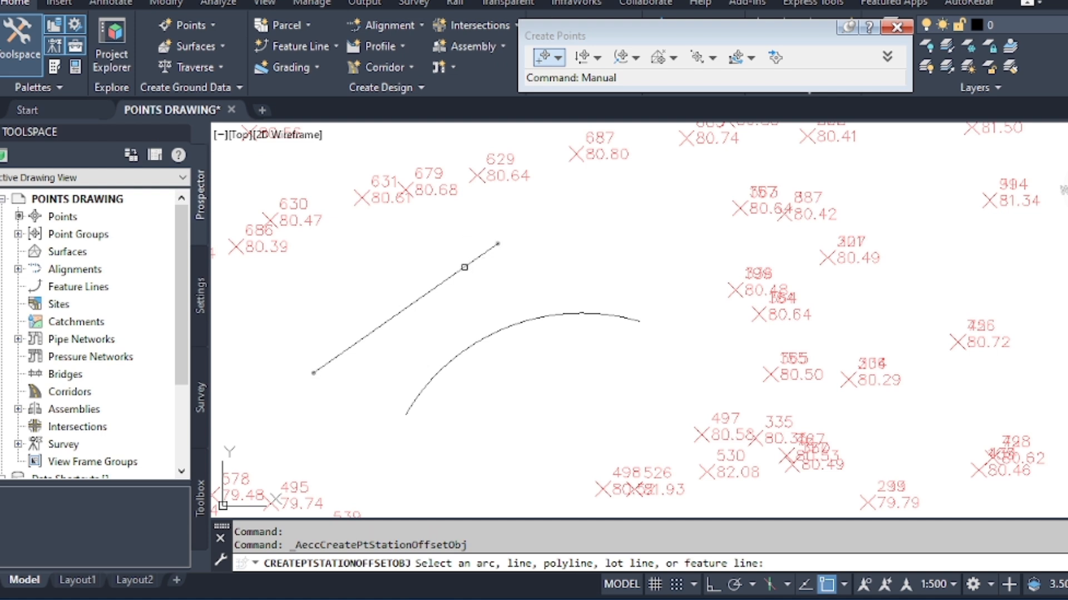
pyautogui.click(464, 267)
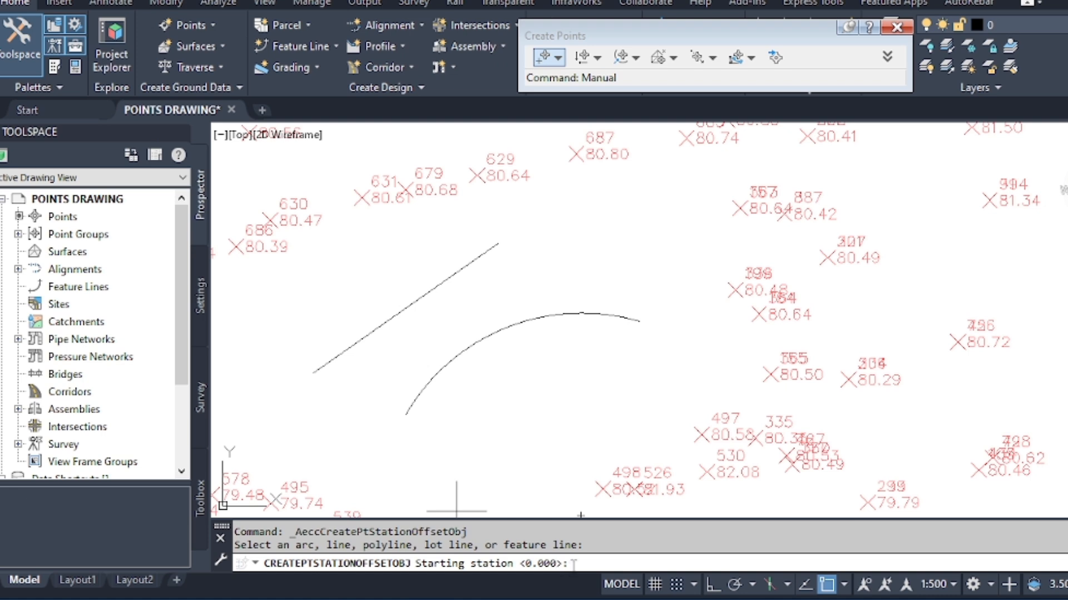
pyautogui.press('Return')
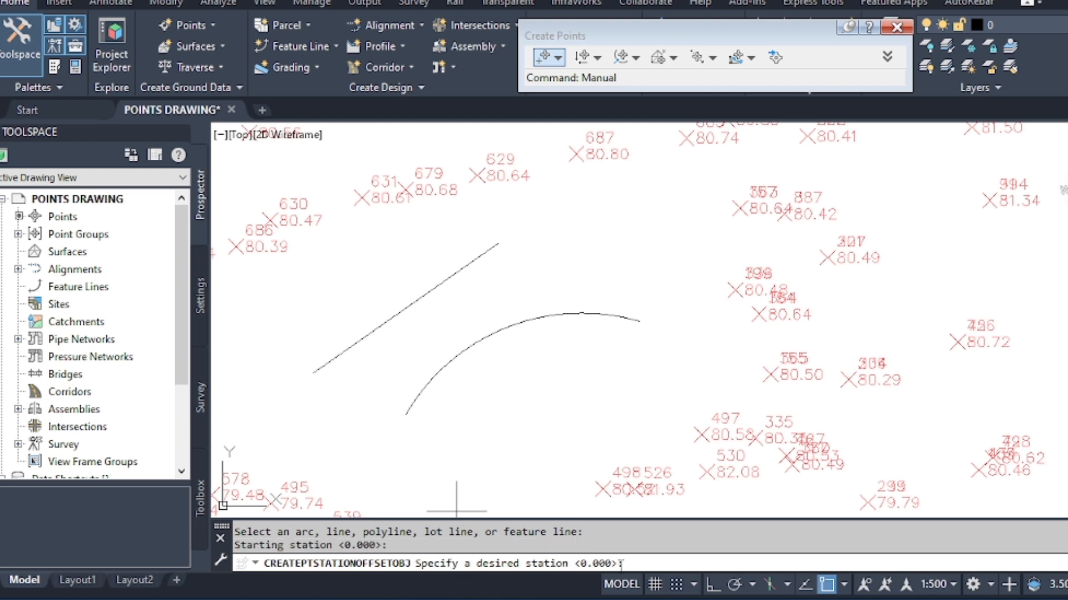
pyautogui.write('5')
pyautogui.press('Return')
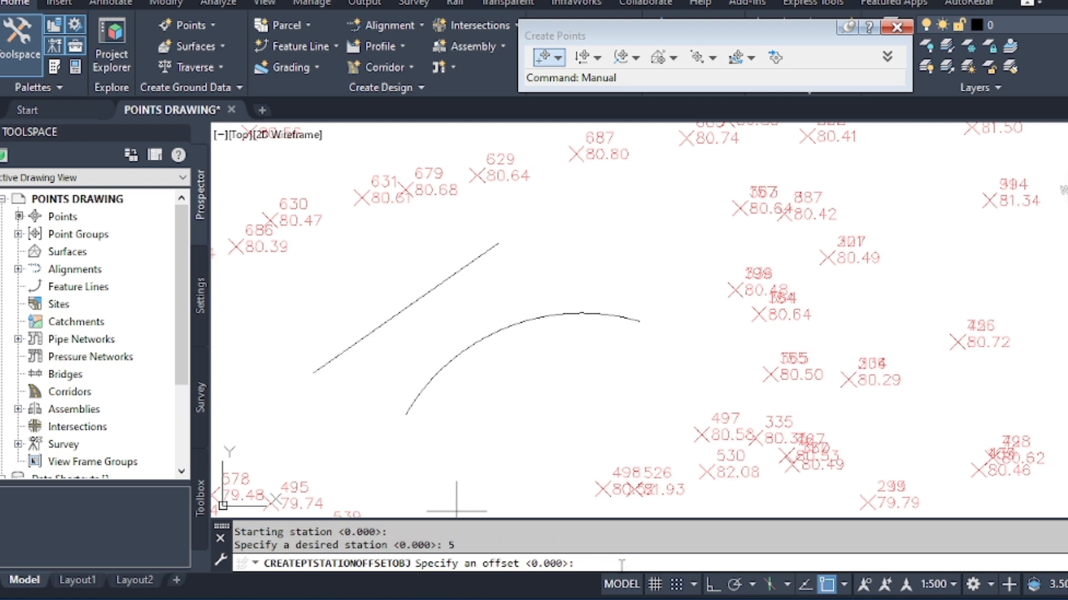
pyautogui.write('0')
pyautogui.press('Return')
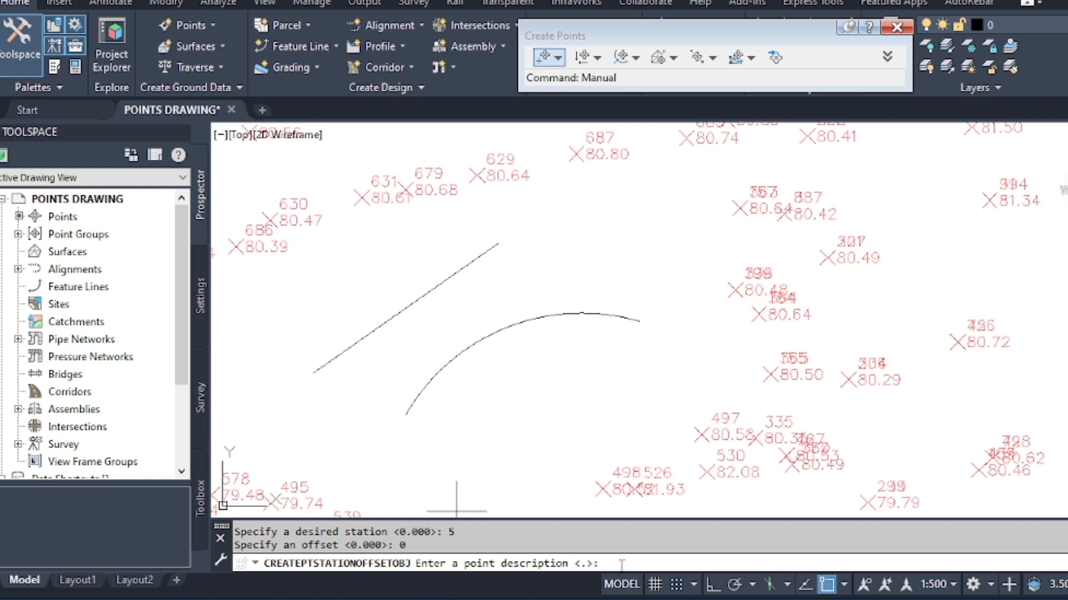
# Give the zero-offset point on the line the description EE and the elevation 55.
pyautogui.write('EE')
pyautogui.press('Return')
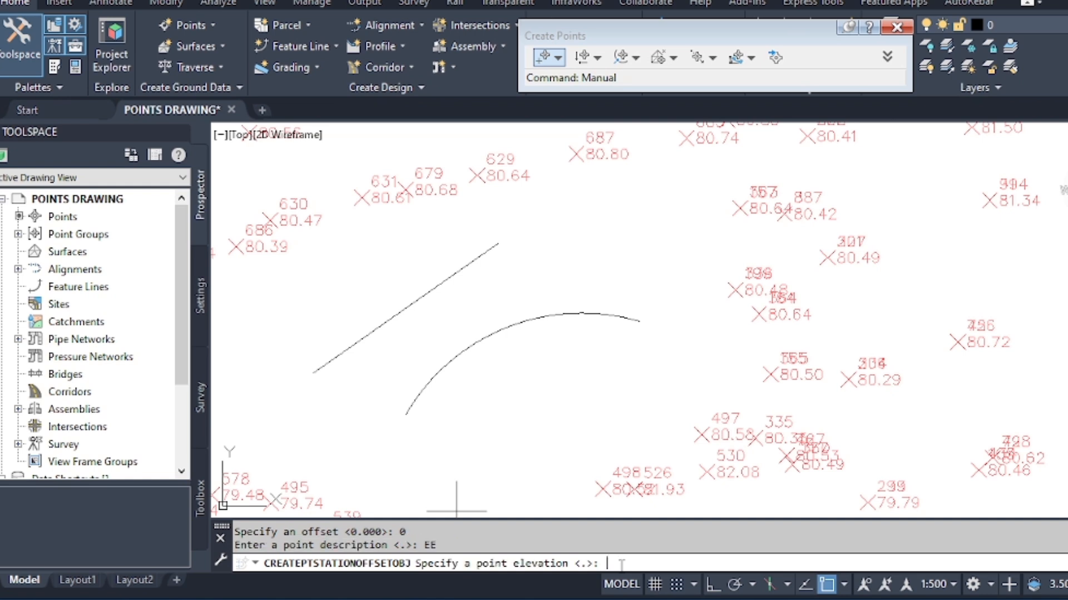
pyautogui.write('55')
pyautogui.press('Return')
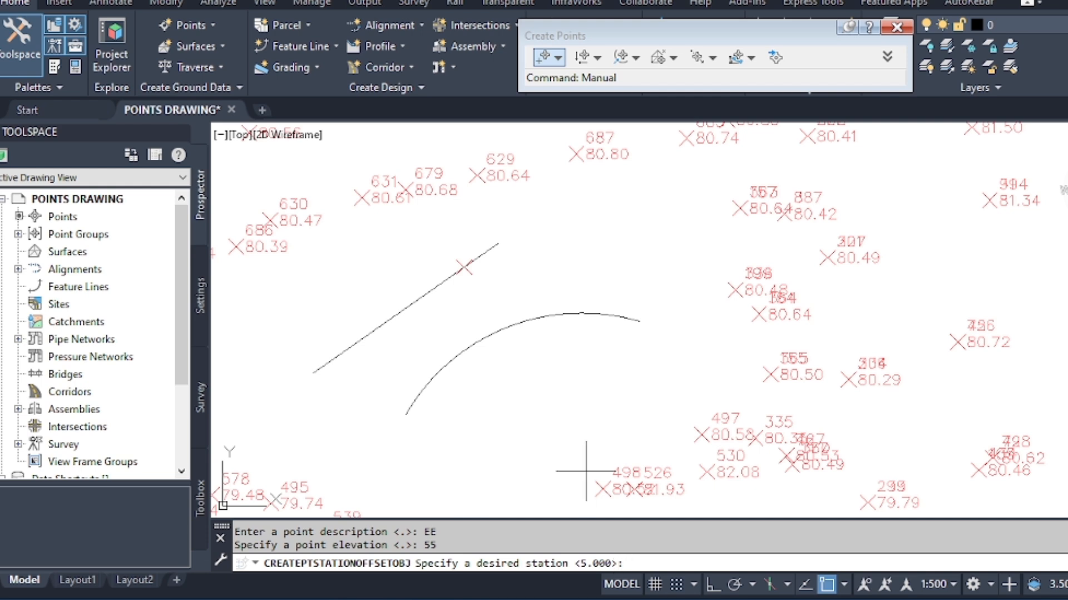
pyautogui.scroll(3, 484, 231)
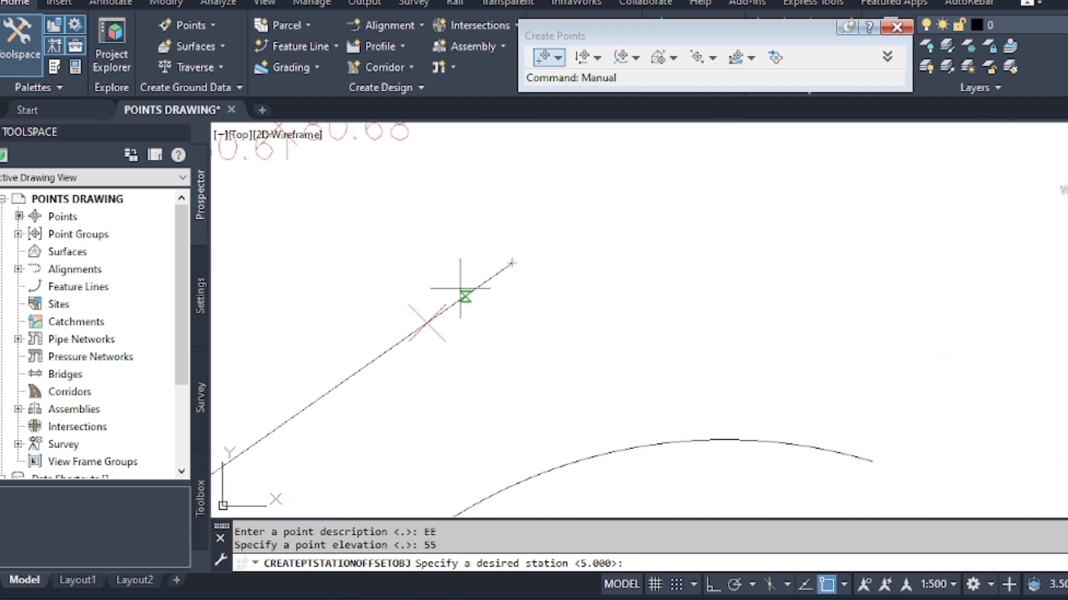
pyautogui.scroll(-3, 495, 249)
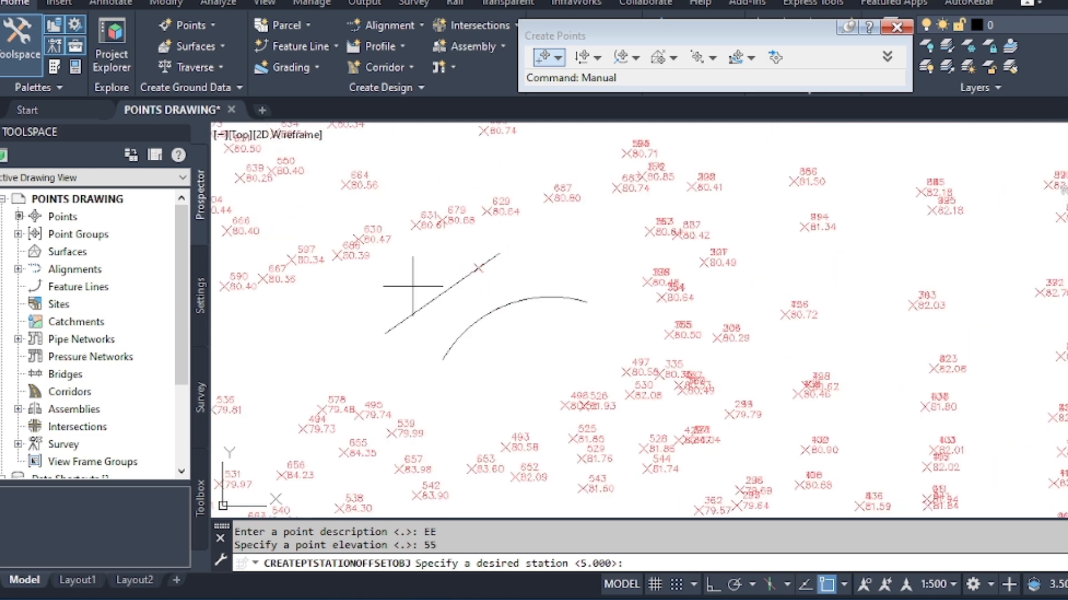
pyautogui.press('Escape')
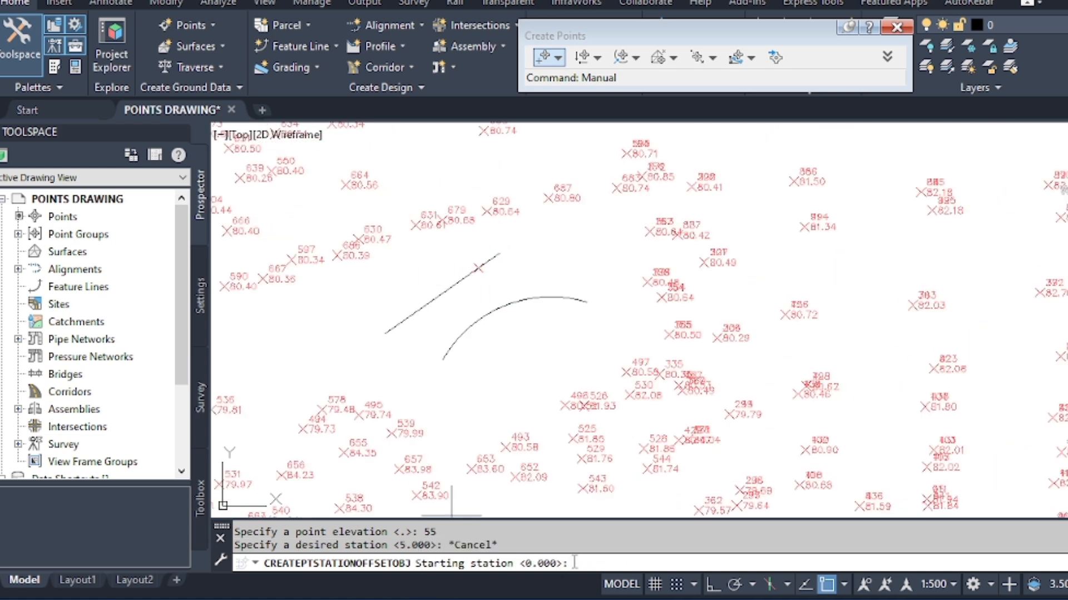
# Create a point beside the line at station 5 with offset 5, keeping the description EE and setting the elevation to 66.
pyautogui.press('Return')
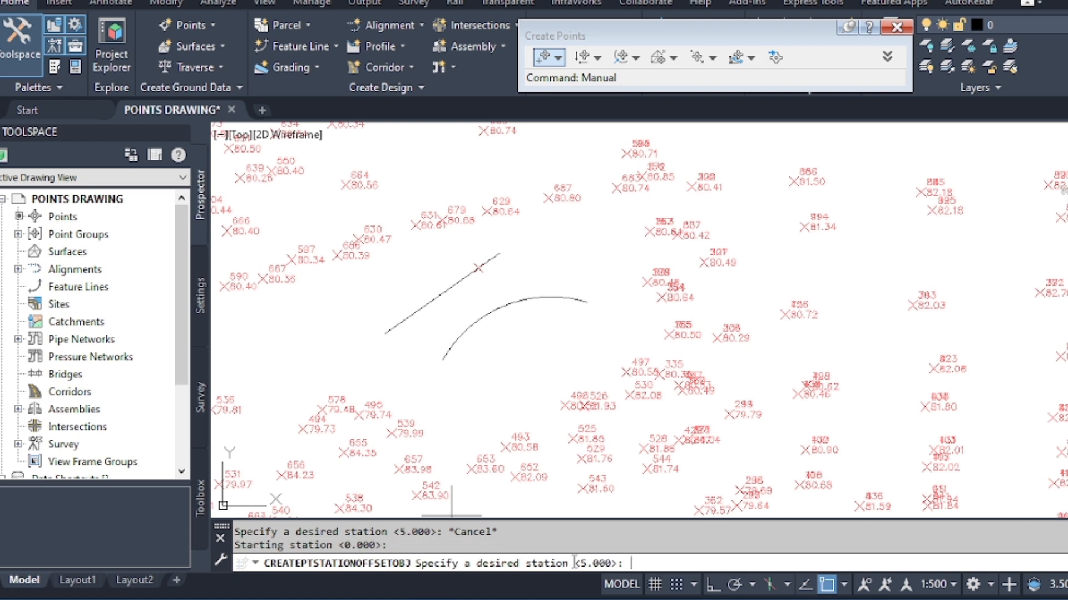
pyautogui.press('Return')
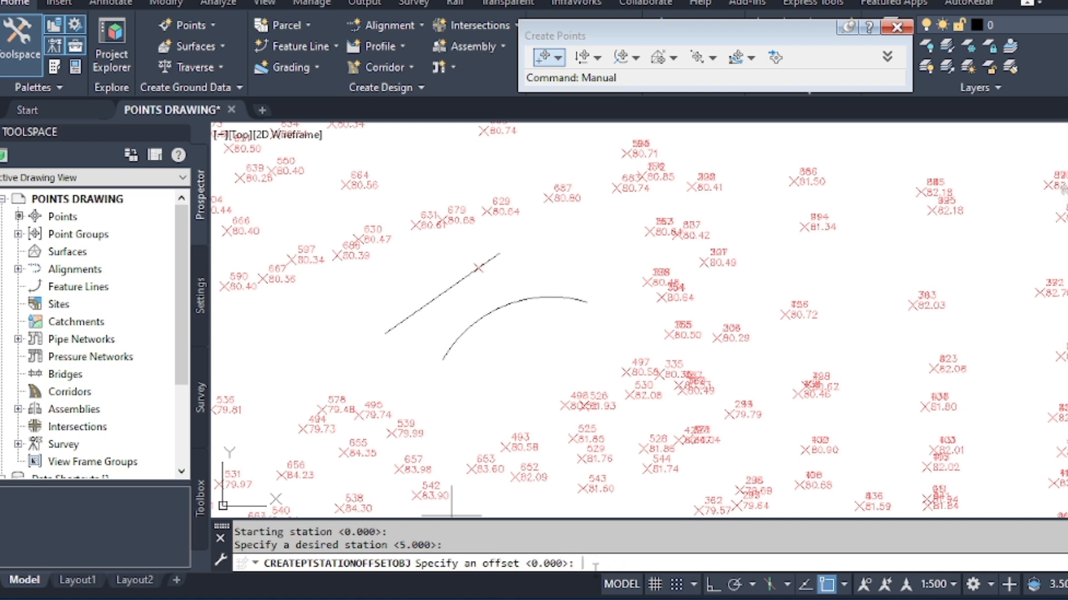
pyautogui.write('5')
pyautogui.press('Return')
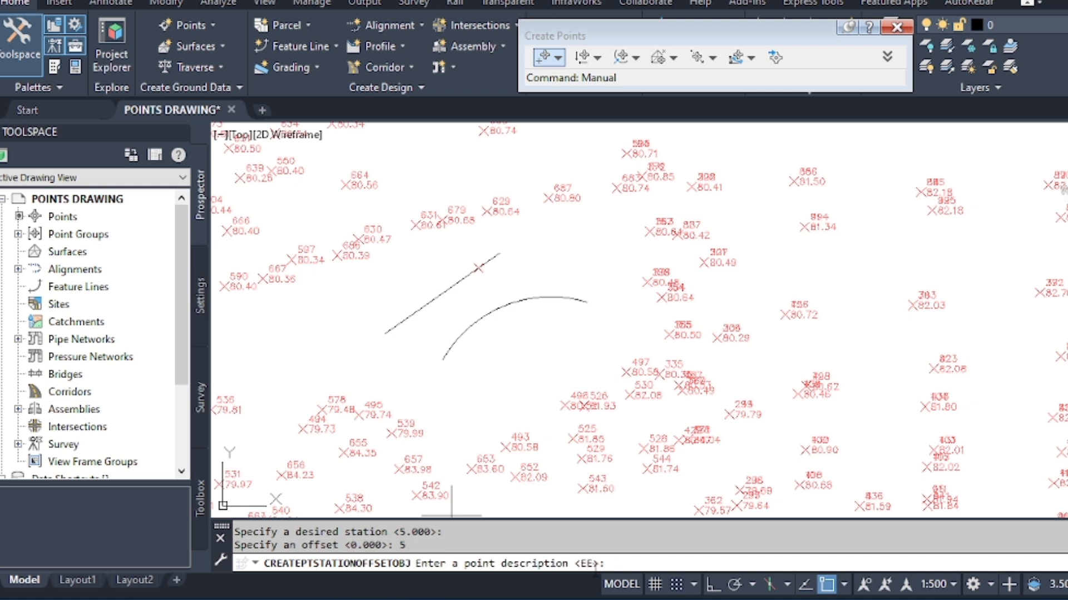
pyautogui.press('Return')
pyautogui.write('66')
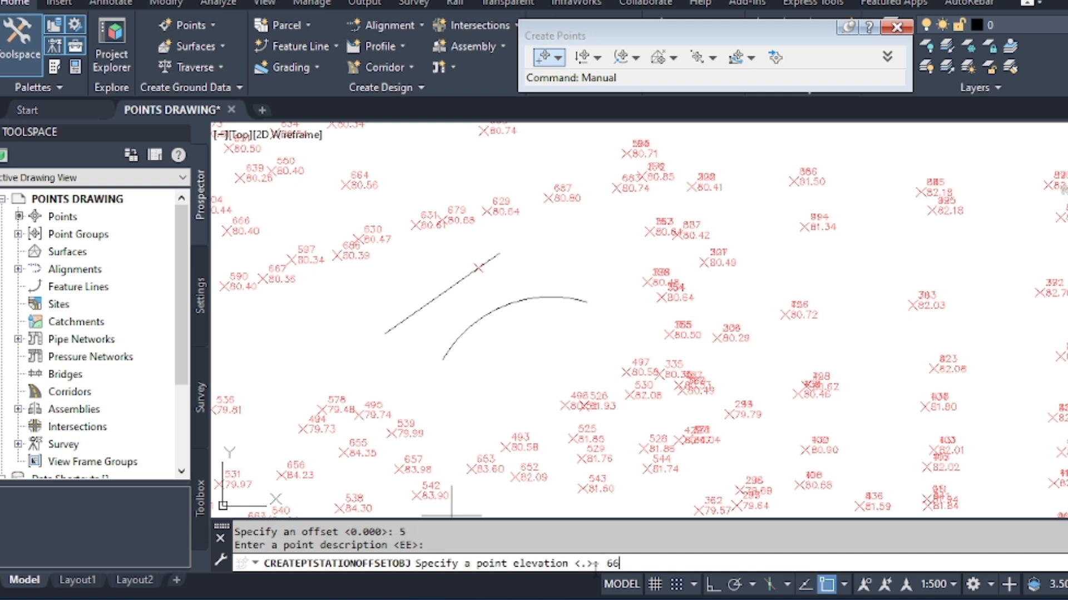
pyautogui.press('Return')
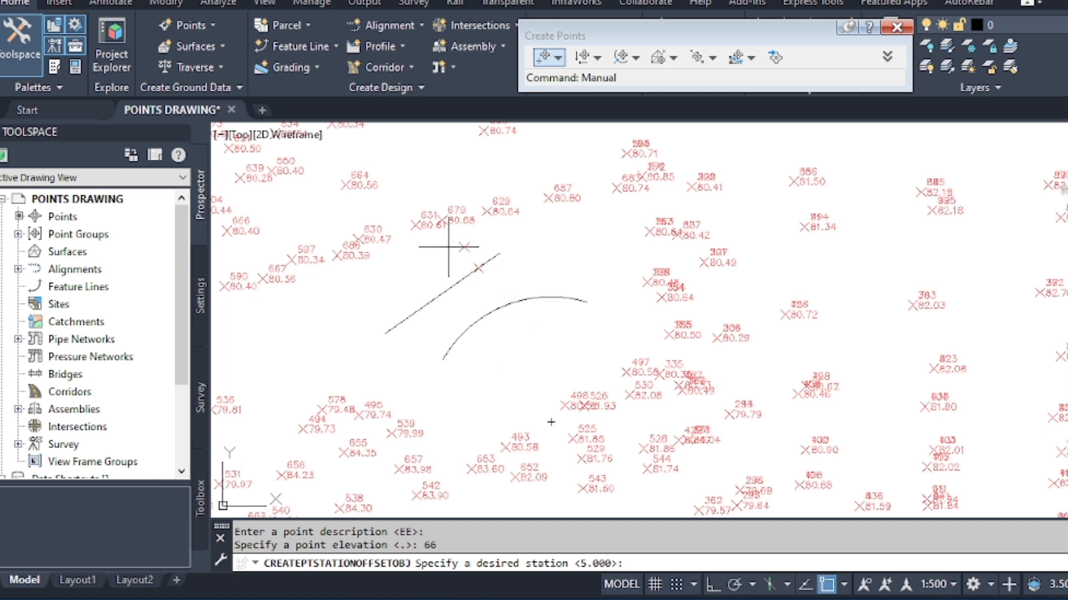
pyautogui.scroll(4, 447, 239)
pyautogui.scroll(-3, 450, 241)
pyautogui.press('Escape')
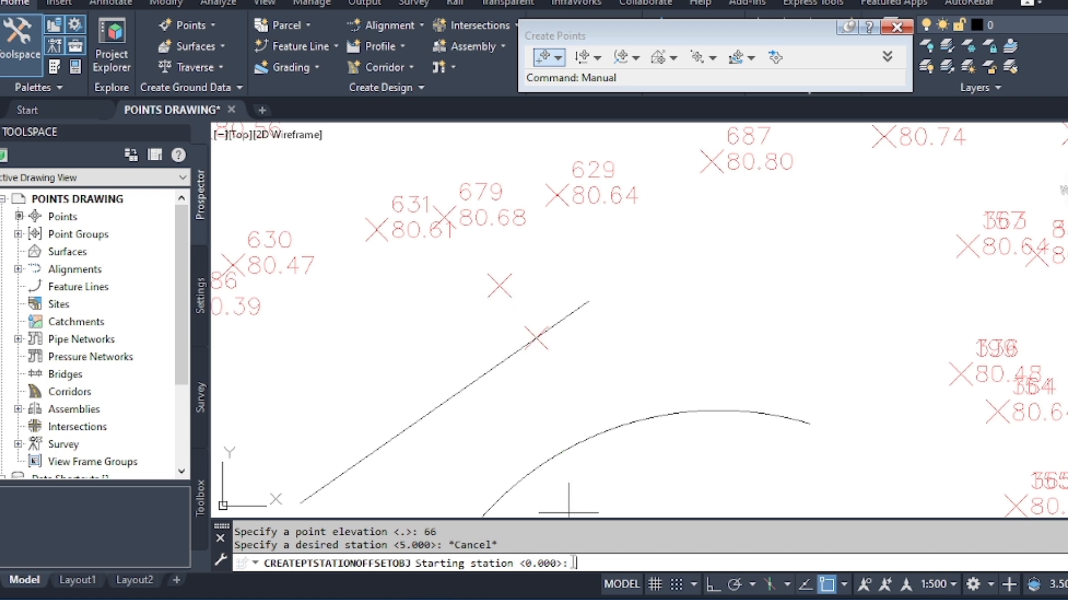
# Create a point on the line's opposite side at station 5 with offset -5, description EE and elevation 77.
pyautogui.press('Return')
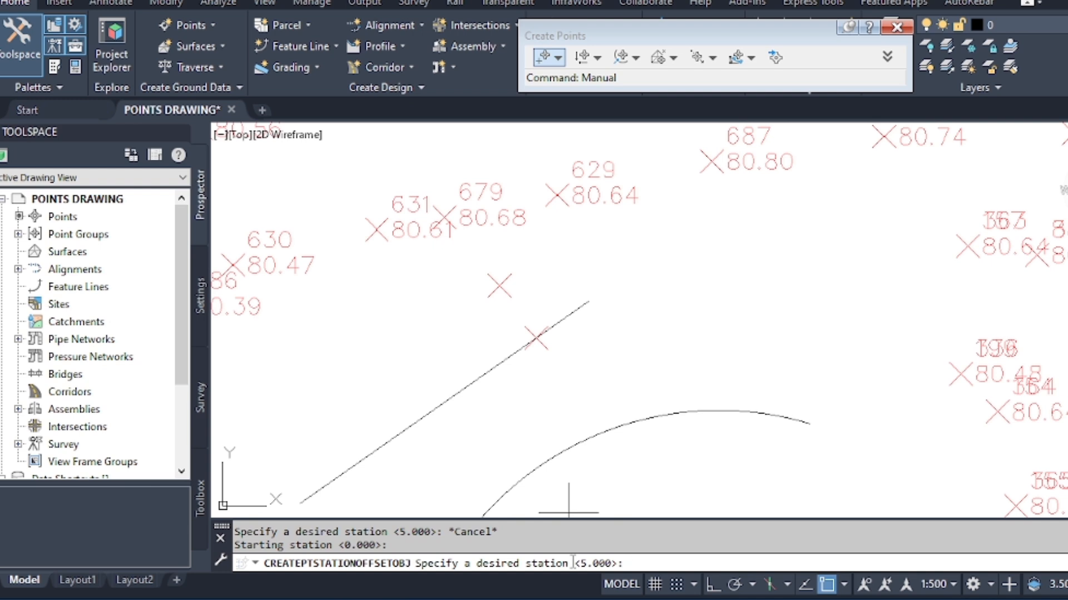
pyautogui.press('Return')
pyautogui.write('-')
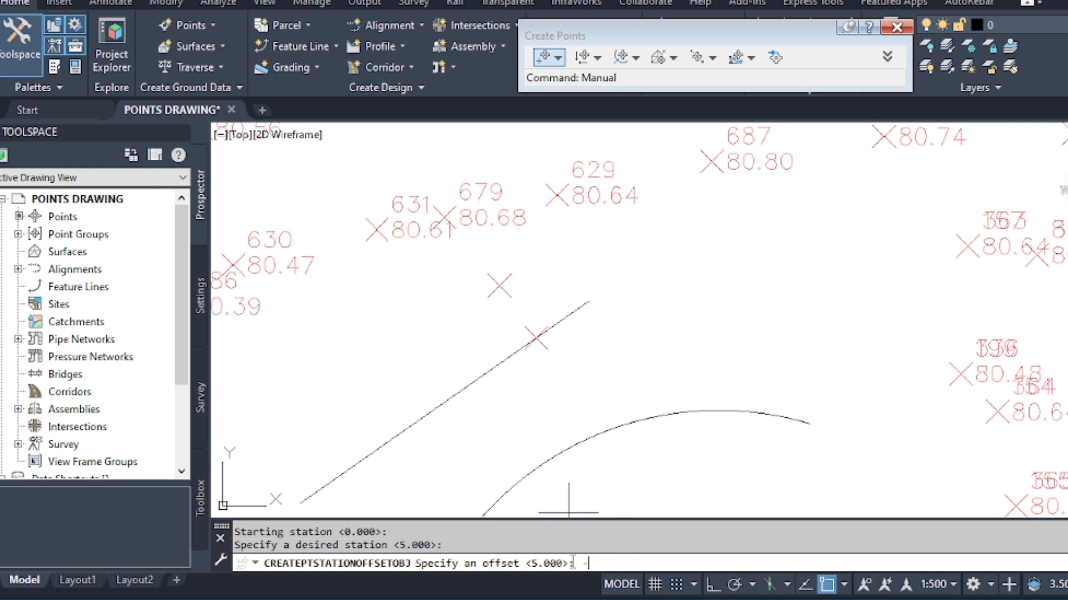
pyautogui.write('5')
pyautogui.press('Return')
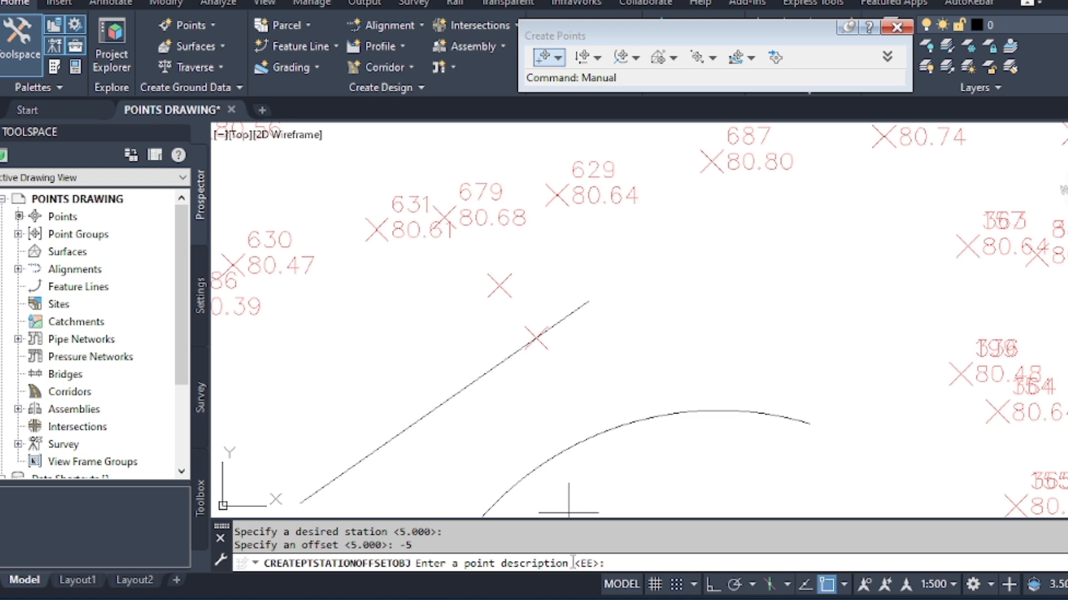
pyautogui.press('Return')
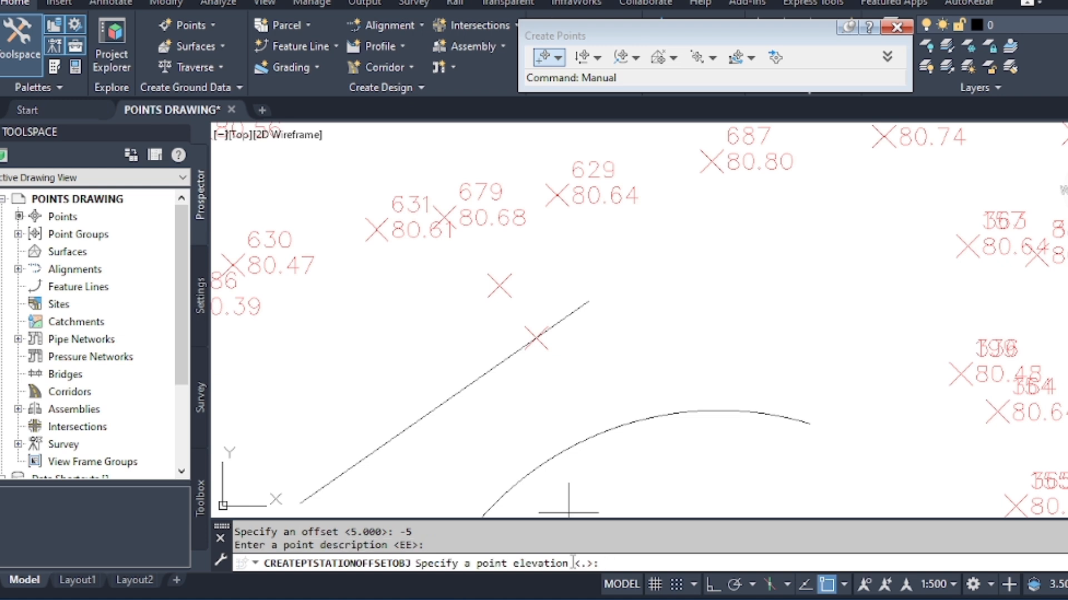
pyautogui.write('77')
pyautogui.press('Return')
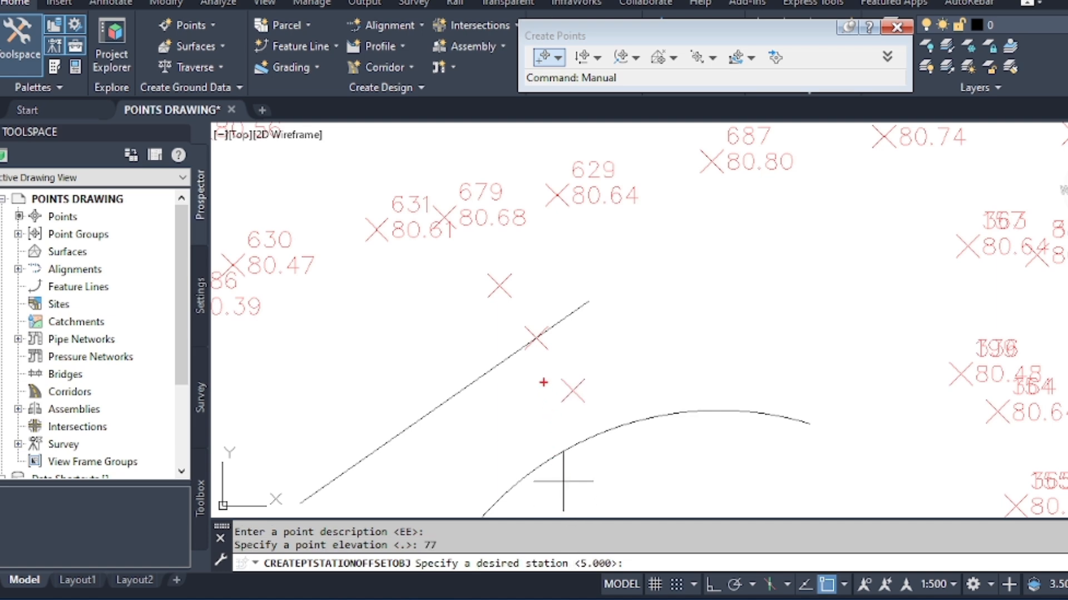
# Run Divide Object point creation on the straight line with 5 segments and an offset of 0.
pyautogui.click(195, 34)
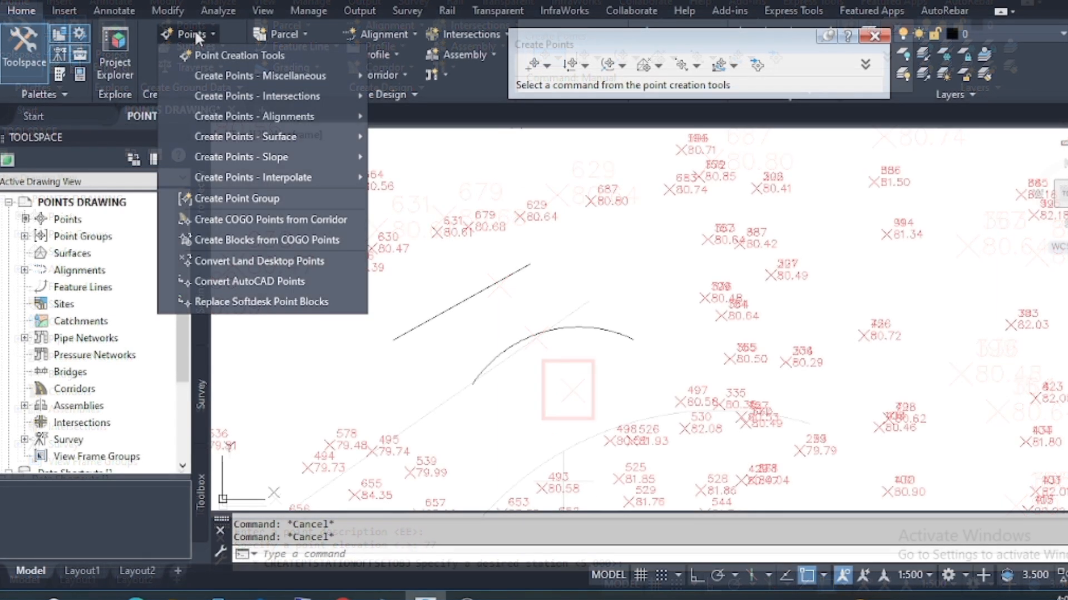
pyautogui.moveTo(311, 74)
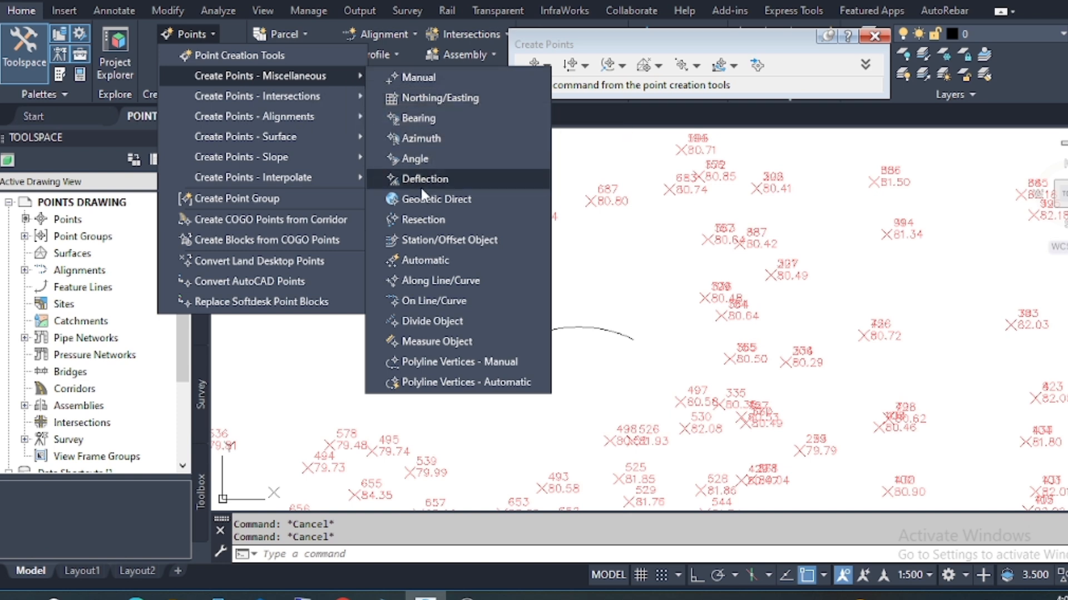
pyautogui.click(444, 320)
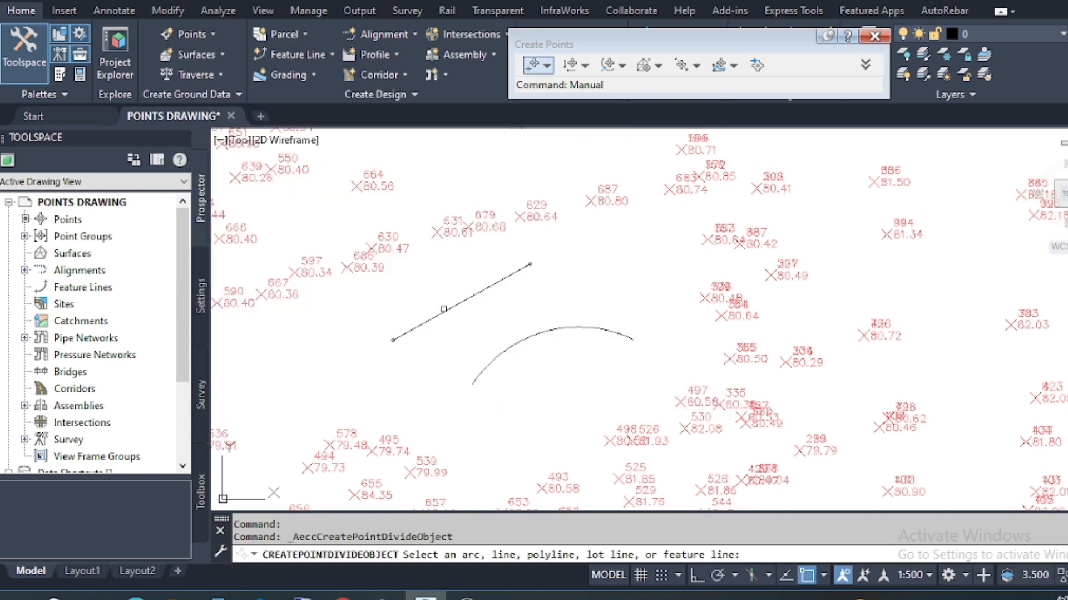
pyautogui.click(452, 306)
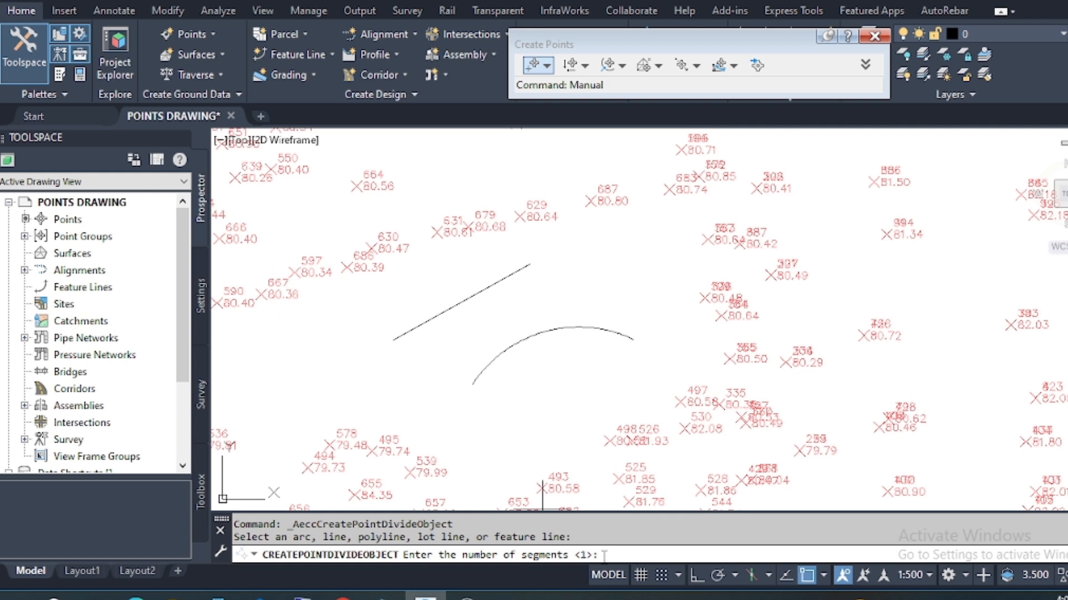
pyautogui.write('5')
pyautogui.press('Return')
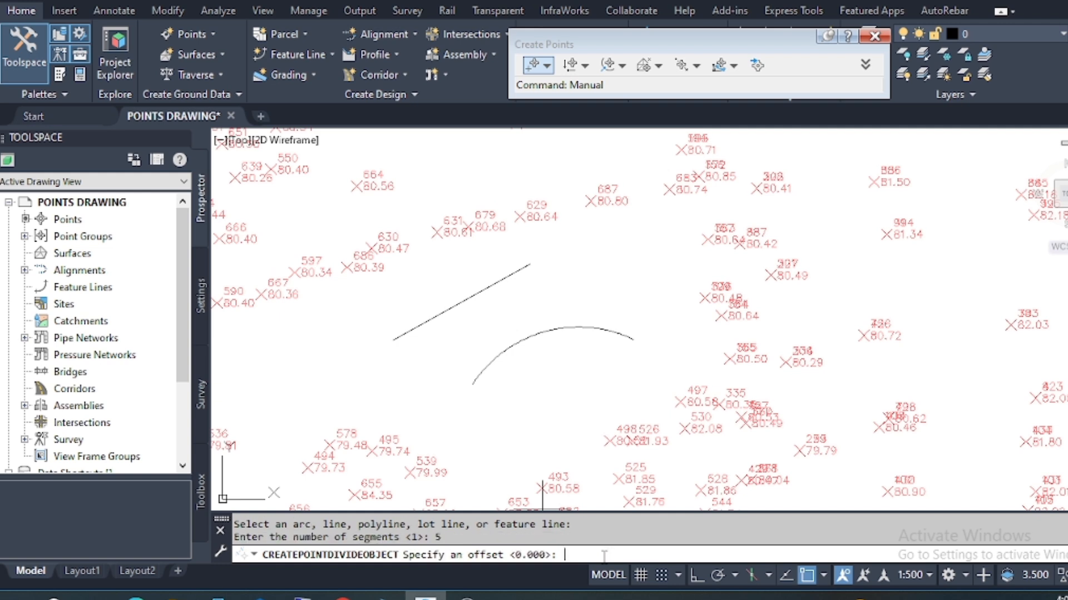
pyautogui.press('Return')
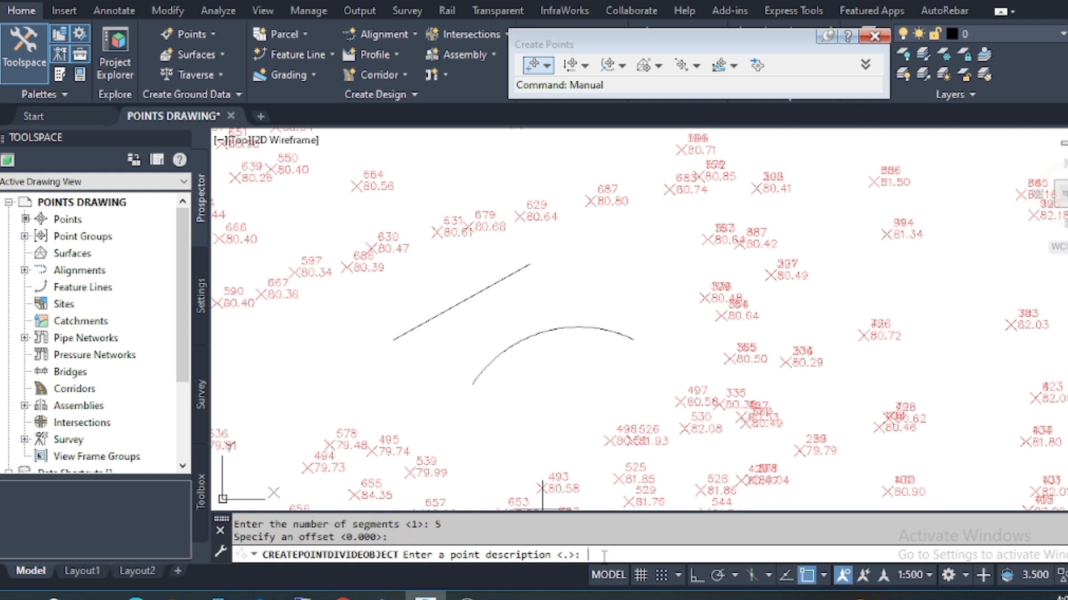
# Create all the line's division points with description A, giving the first elevation 90 and leaving the other elevations at the default.
pyautogui.write('A')
pyautogui.press('Return')
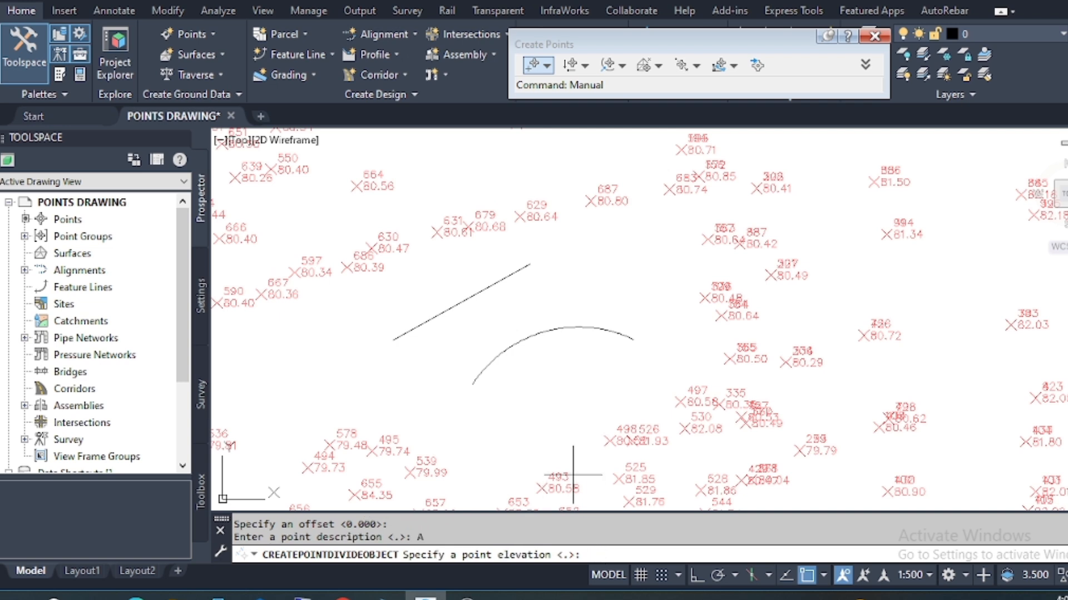
pyautogui.write('90')
pyautogui.press('Return')
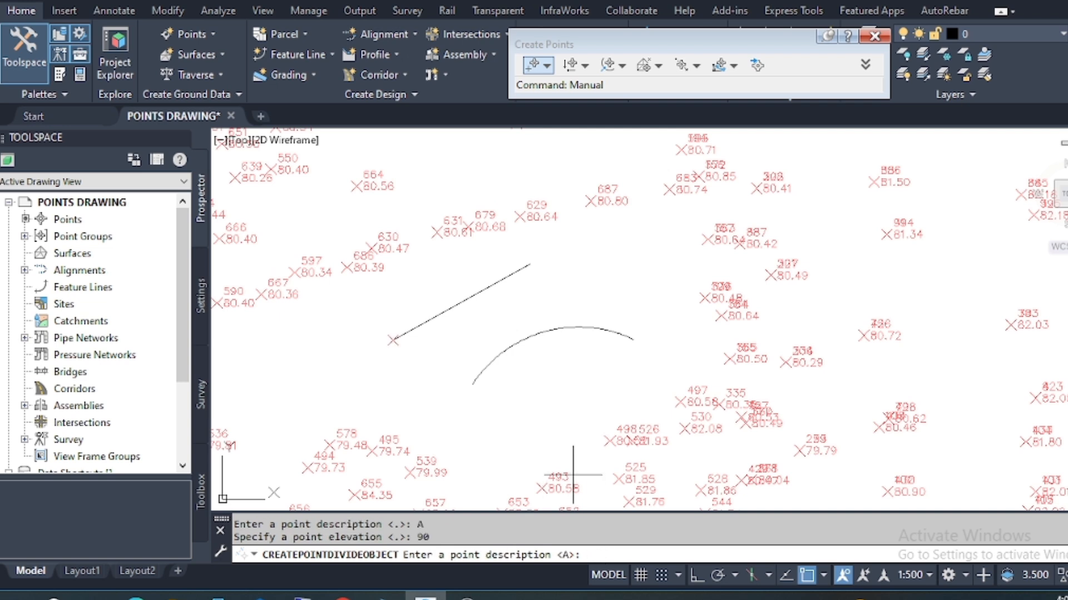
pyautogui.press('Return')
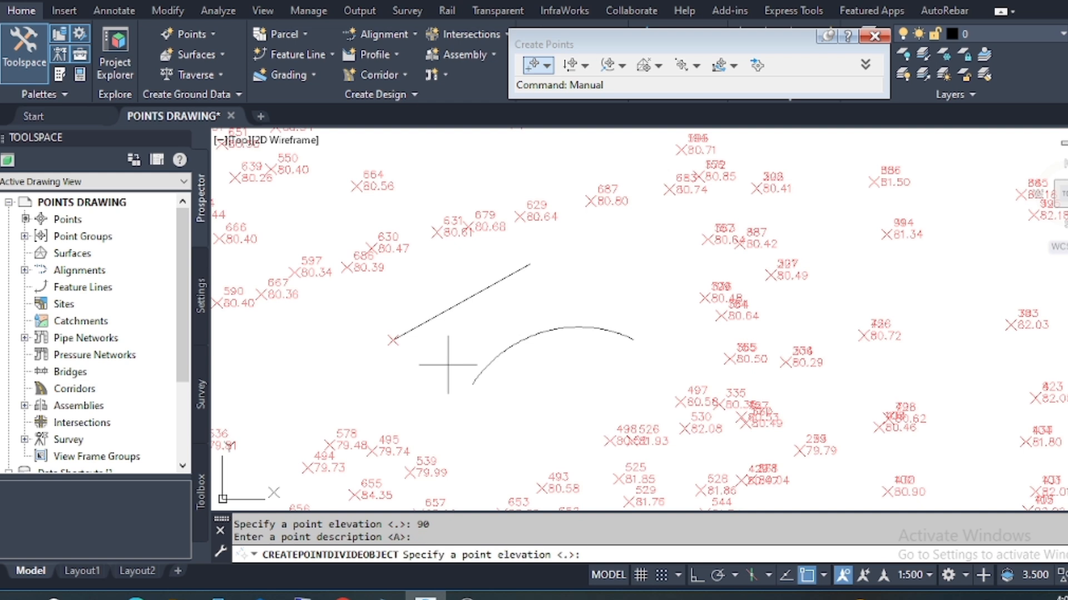
pyautogui.press('Return')
pyautogui.press('Return')
pyautogui.press('Return')
pyautogui.press('Return')
pyautogui.press('Return')
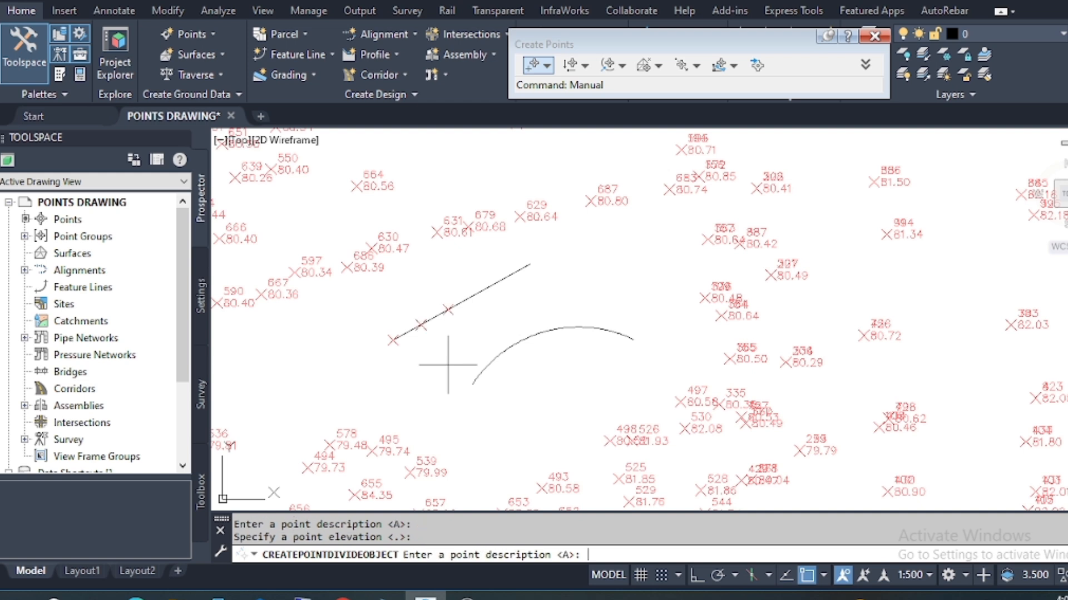
pyautogui.press('Return')
pyautogui.press('Return')
pyautogui.press('Return')
pyautogui.press('Return')
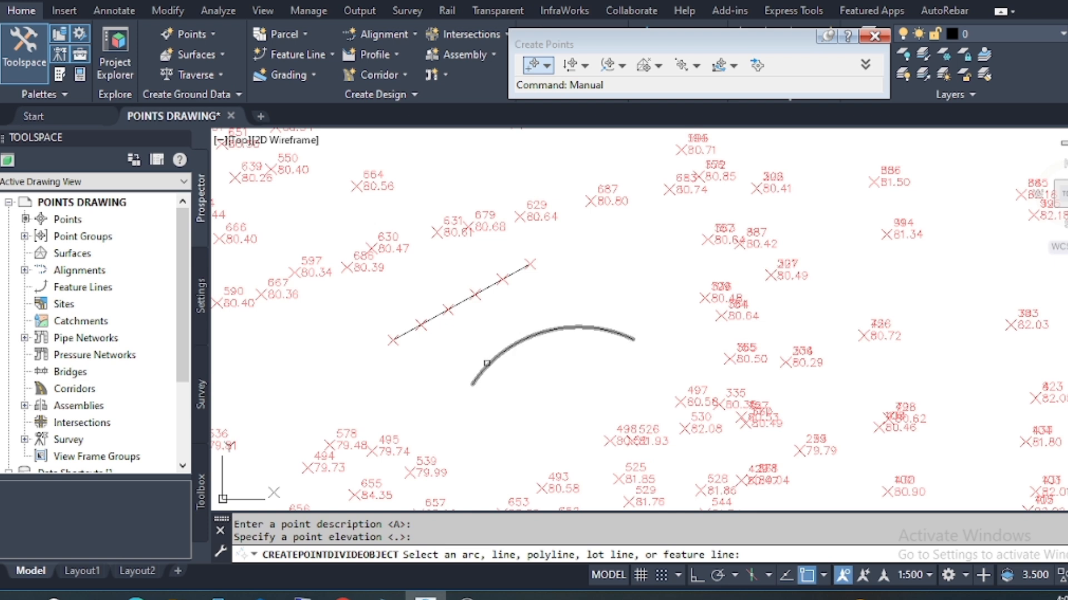
# Divide the arc into 5 segments at offset 0, creating its points with the default description and elevation.
pyautogui.click(547, 331)
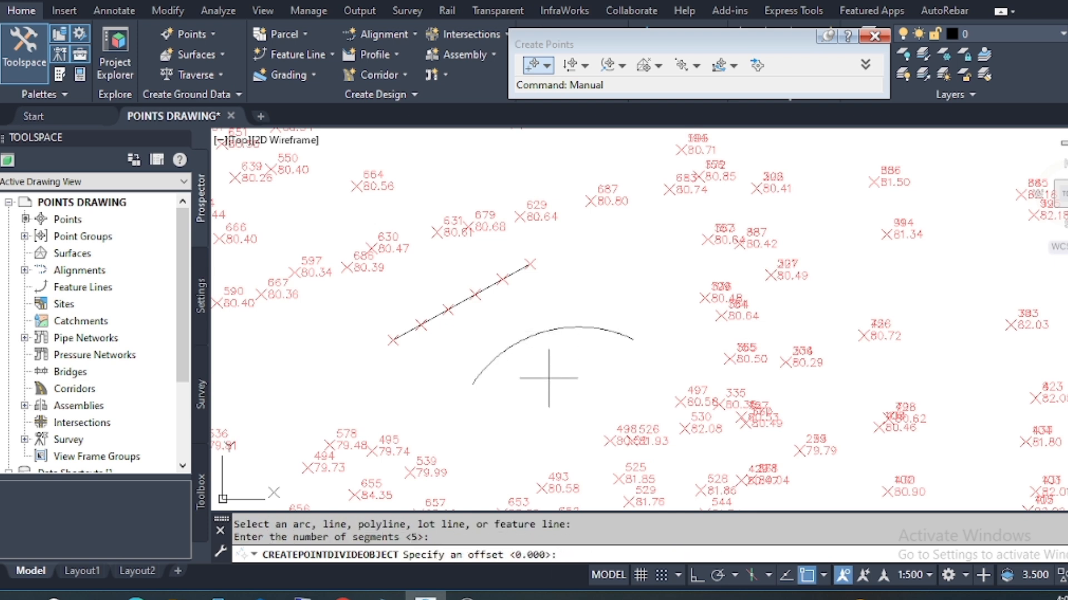
pyautogui.press('Return')
pyautogui.press('Return')
pyautogui.press('Return')
pyautogui.press('Return')
pyautogui.press('Return')
pyautogui.press('Return')
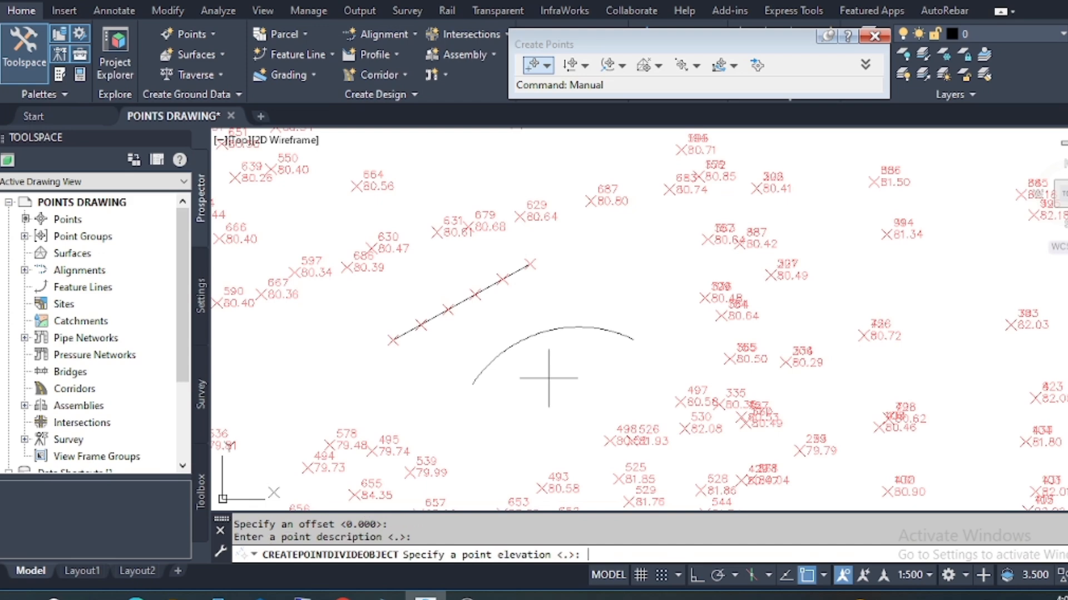
pyautogui.press('Return')
pyautogui.press('Return')
pyautogui.press('Return')
pyautogui.press('Return')
pyautogui.press('Return')
pyautogui.press('Return')
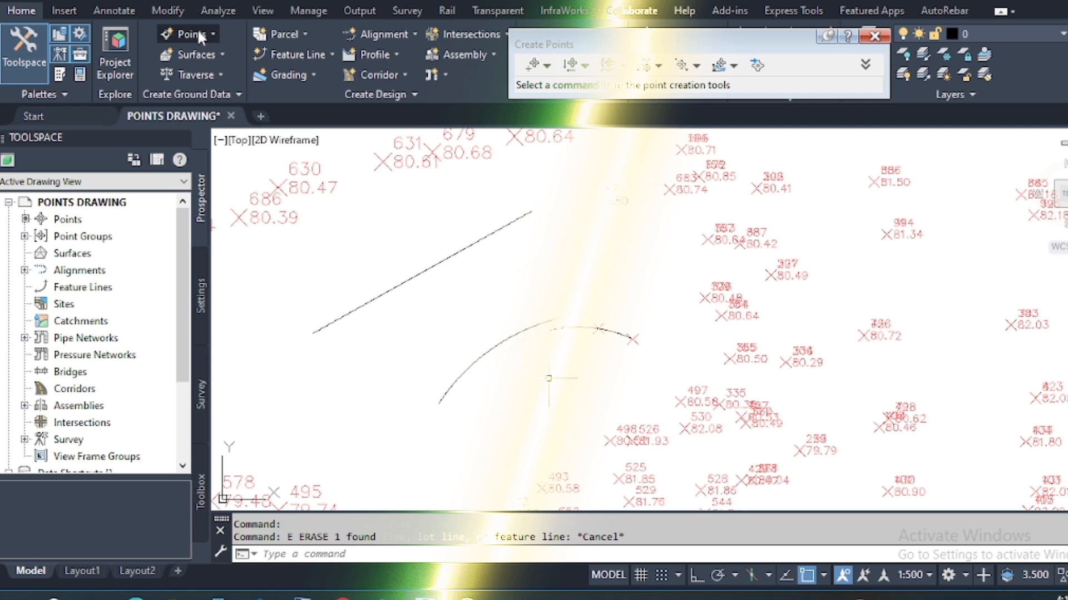
# Set up Measure Object points on the straight line from station 0 to 26.714, with offset 5 and interval 10.
pyautogui.click(198, 31)
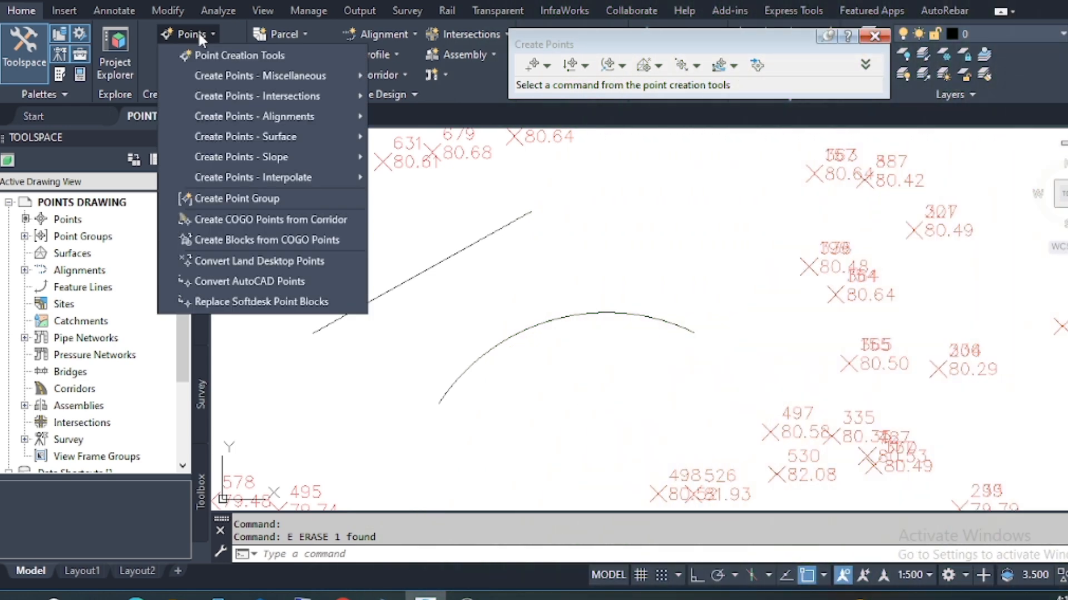
pyautogui.moveTo(315, 72)
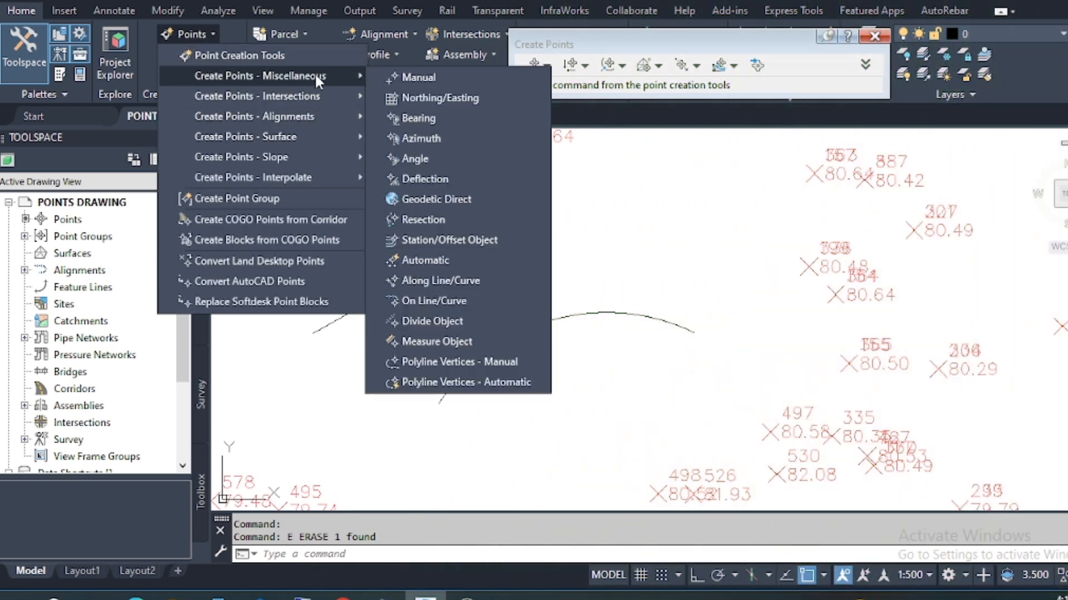
pyautogui.click(458, 338)
pyautogui.click(406, 280)
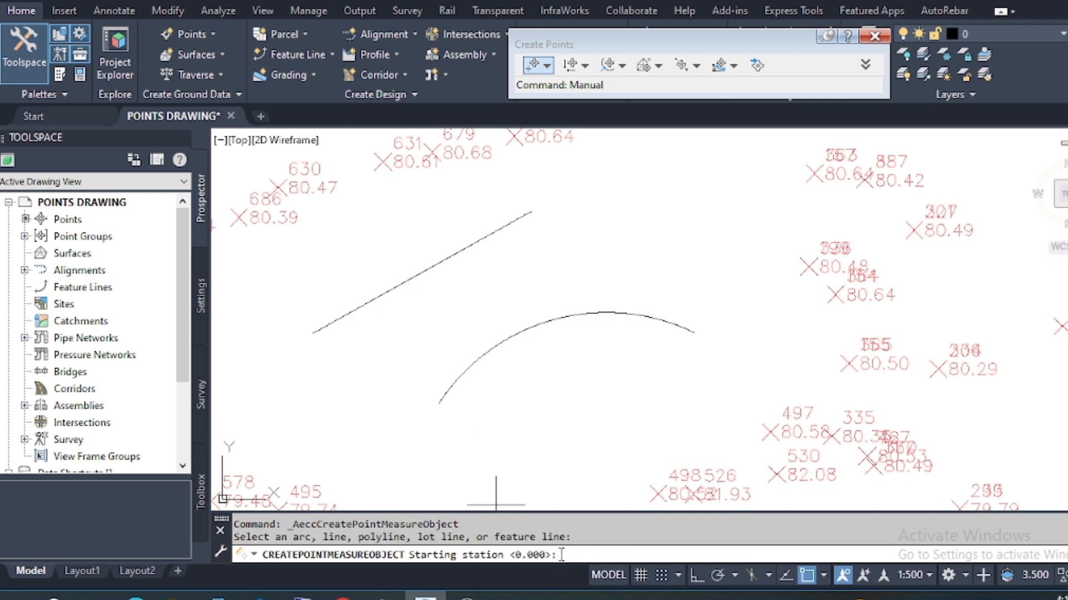
pyautogui.press('Return')
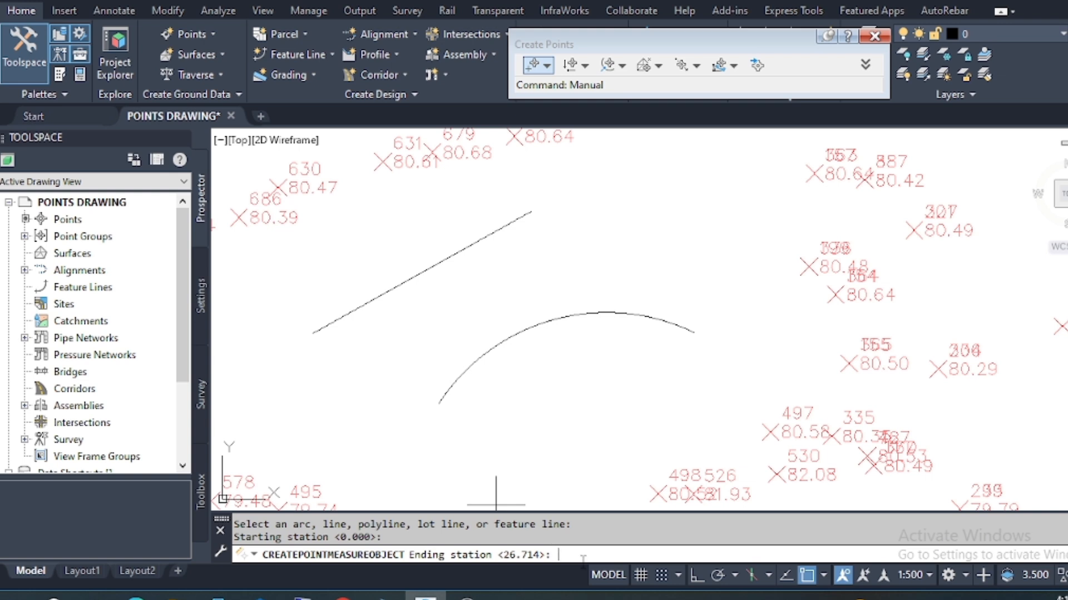
pyautogui.press('Return')
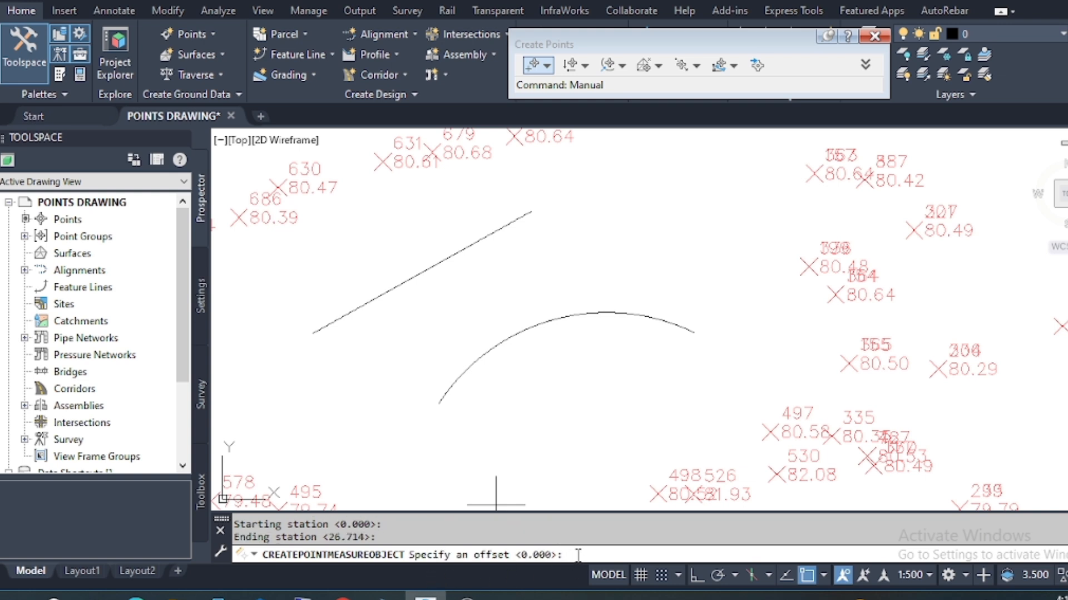
pyautogui.write('5')
pyautogui.press('Return')
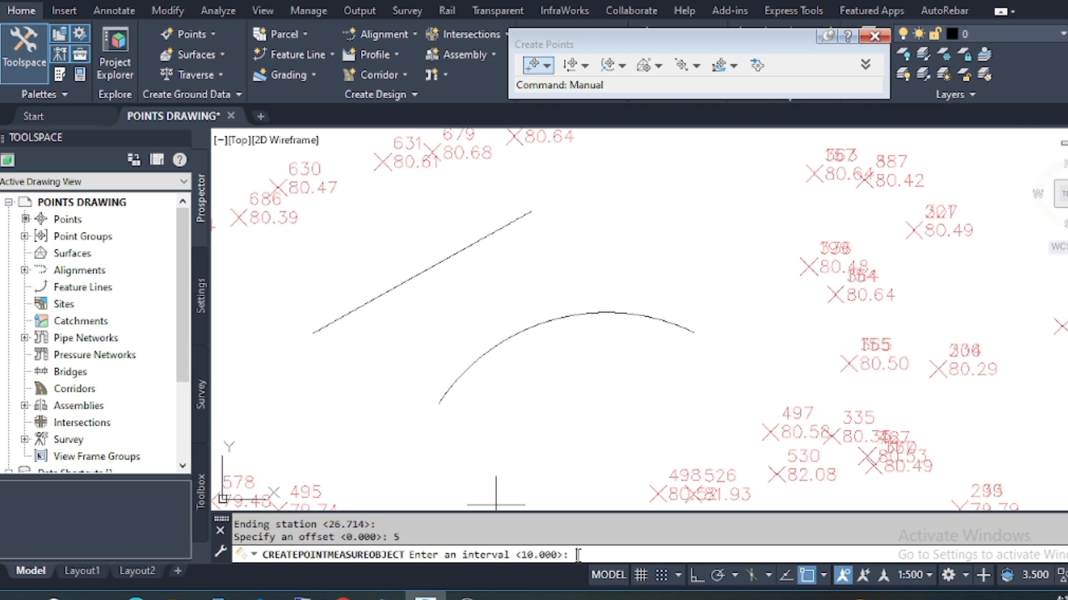
pyautogui.press('Return')
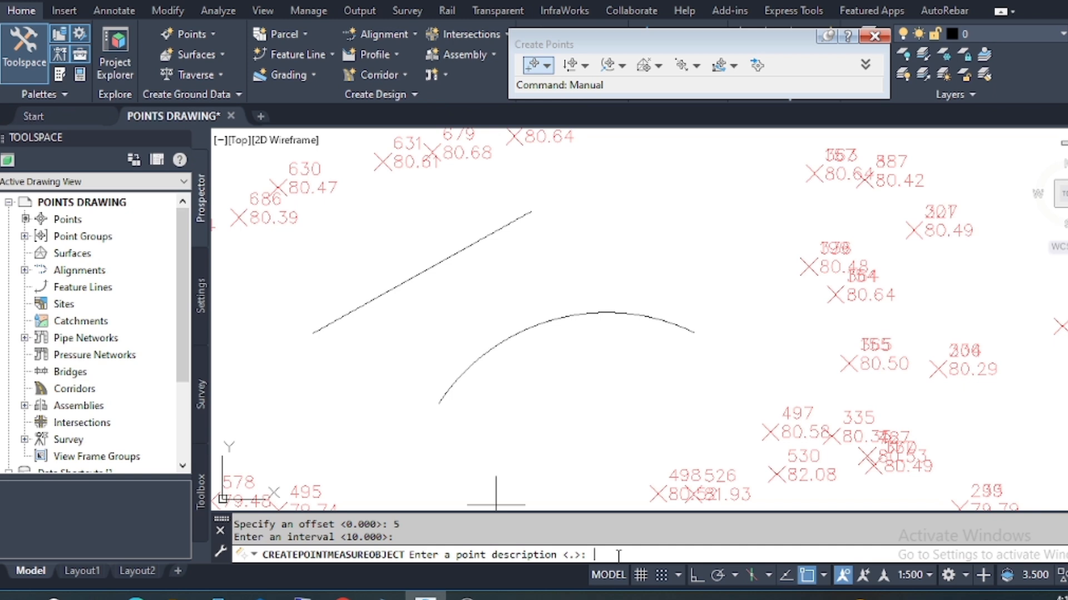
# Create the measured points beside the line with description B and the default elevation.
pyautogui.write('B')
pyautogui.press('Return')
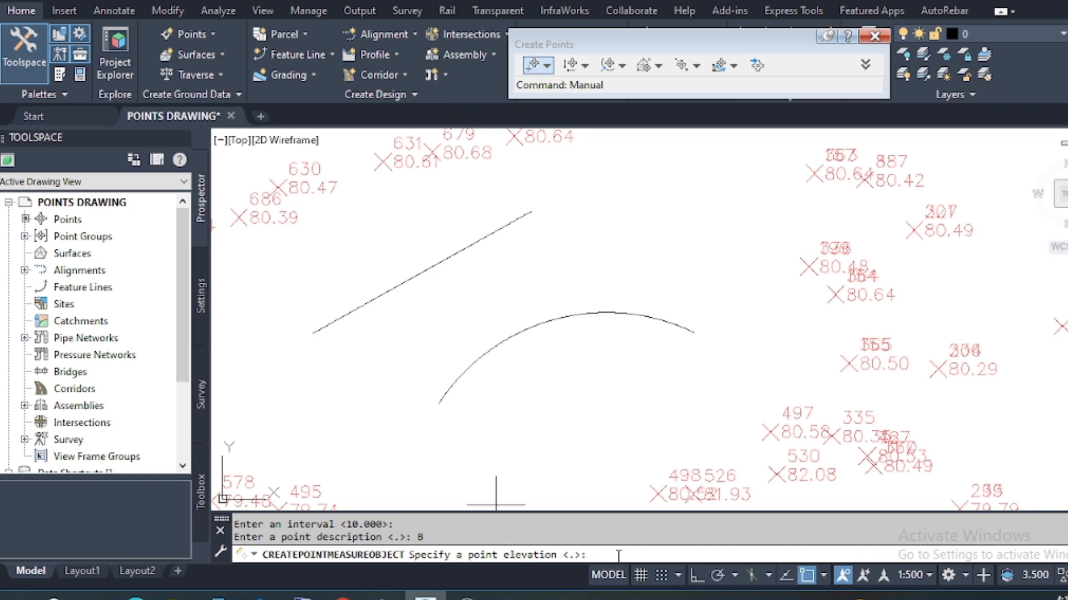
pyautogui.press('Return')
pyautogui.press('Return')
pyautogui.press('Return')
pyautogui.press('Return')
pyautogui.press('Return')
pyautogui.press('Return')
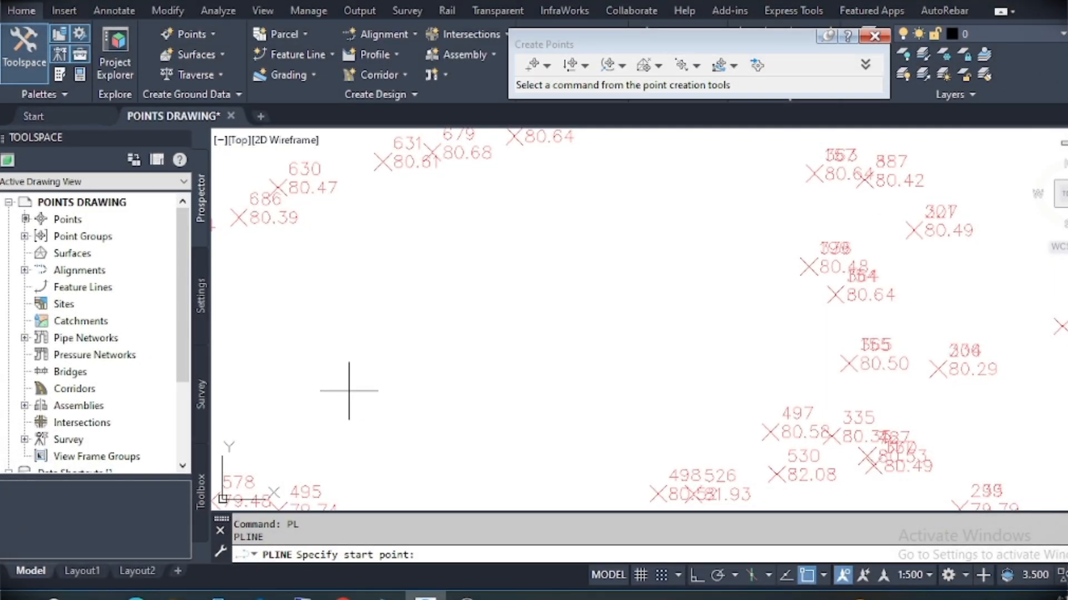
# Draw an open zigzag polyline in the empty area between the survey points.
pyautogui.click(349, 390)
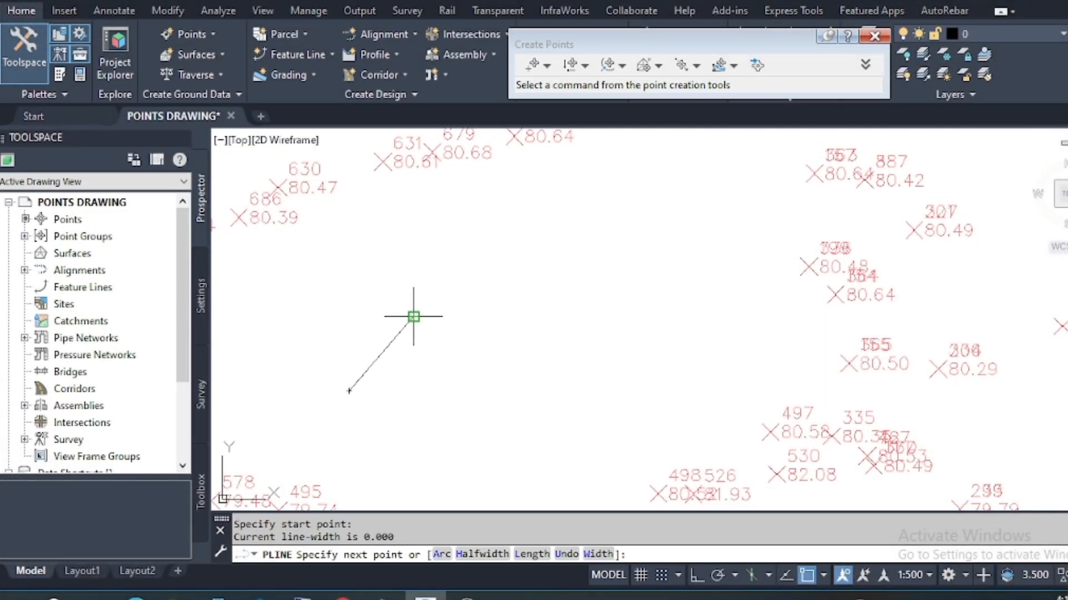
pyautogui.click(413, 317)
pyautogui.click(464, 359)
pyautogui.click(540, 344)
pyautogui.click(560, 302)
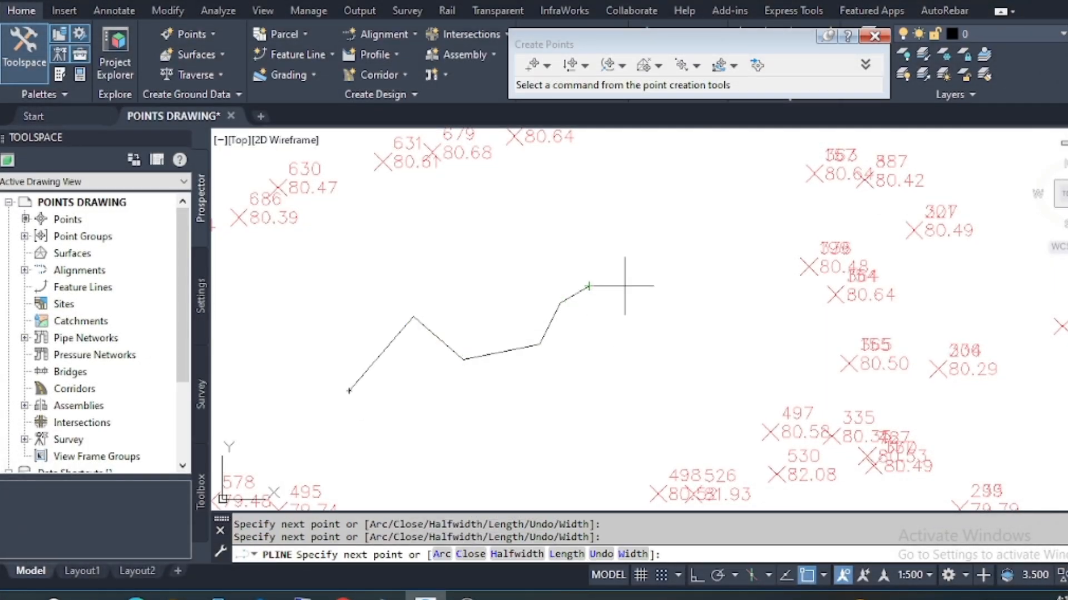
pyautogui.click(674, 236)
pyautogui.press('Escape')
# Run Polyline Vertices - Manual point creation on the zigzag polyline with a default elevation of 55.
pyautogui.click(211, 34)
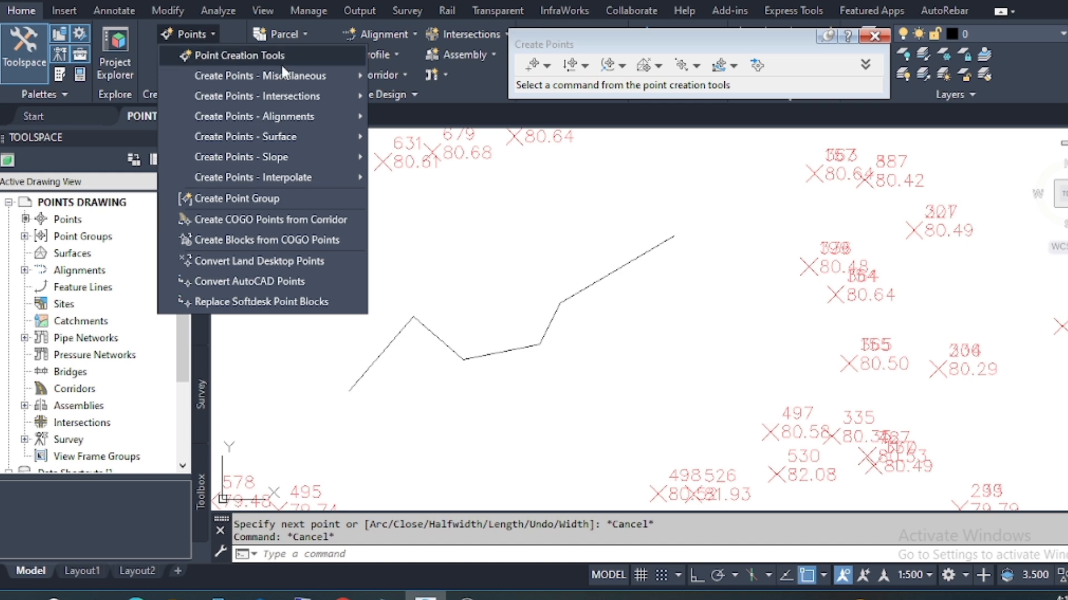
pyautogui.moveTo(321, 74)
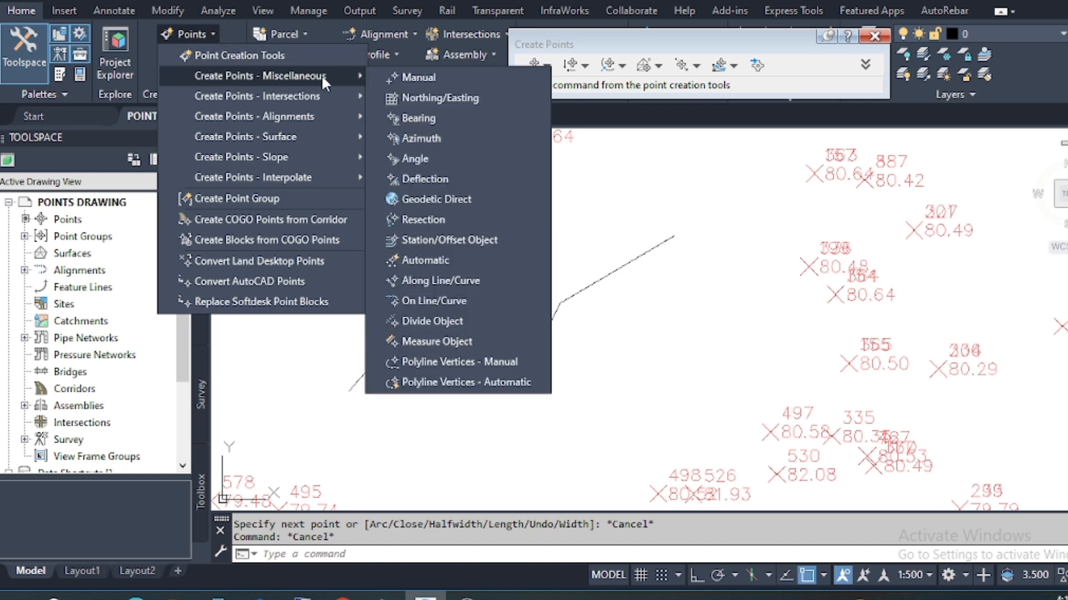
pyautogui.click(496, 358)
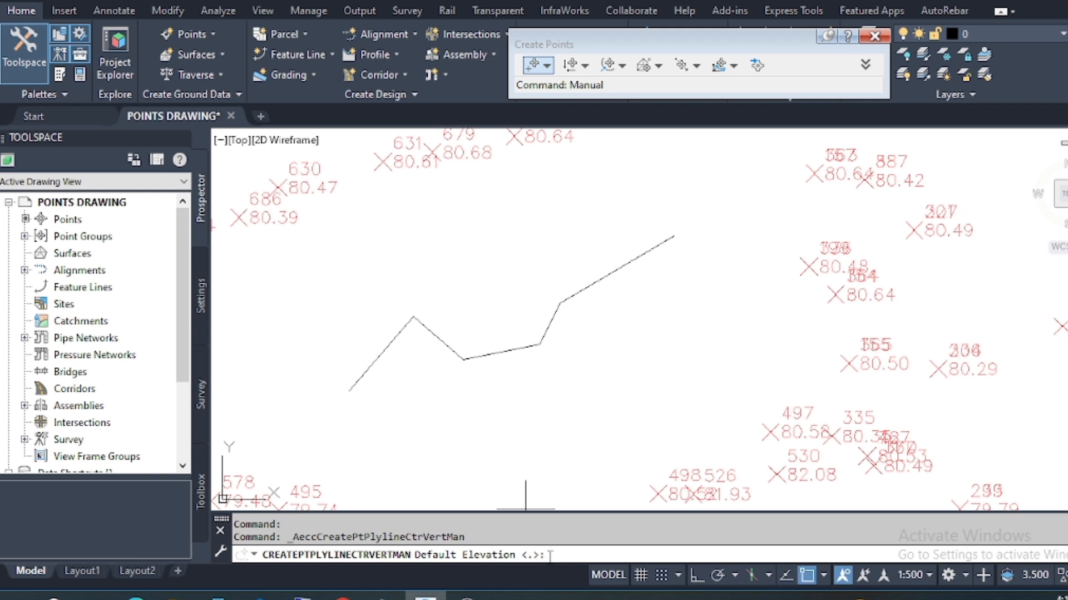
pyautogui.write('55')
pyautogui.press('Return')
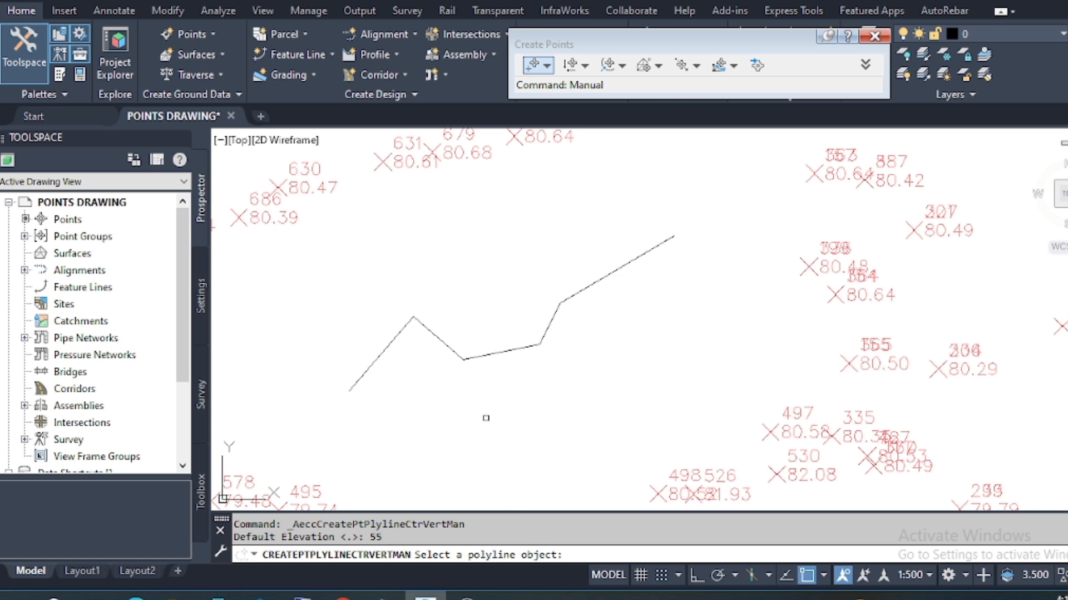
pyautogui.click(438, 337)
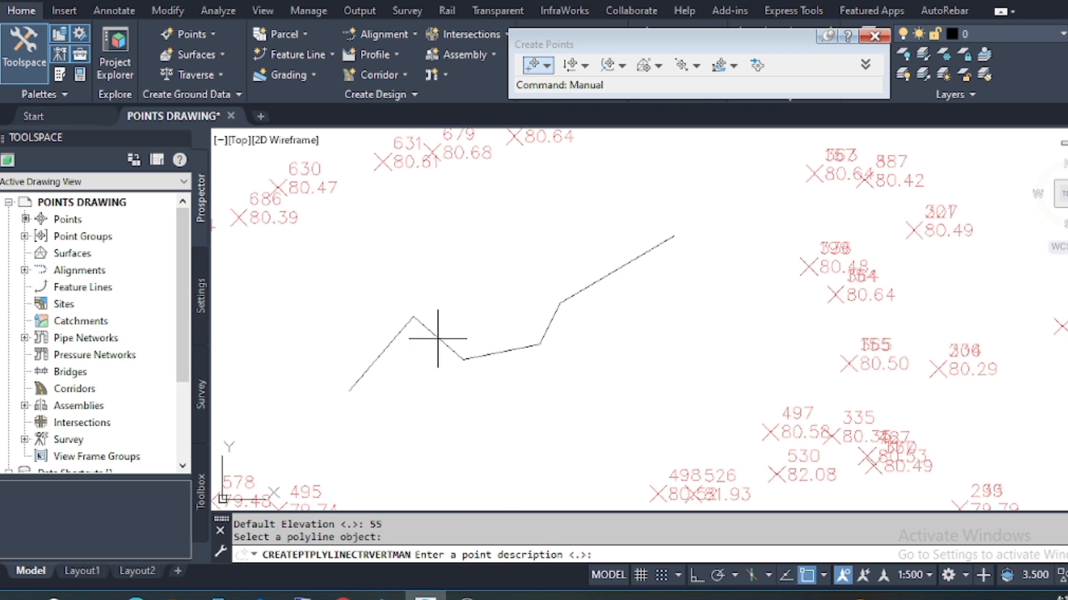
# Create a point at every vertex of the polyline with the description S, and end the command.
pyautogui.write('S')
pyautogui.press('Return')
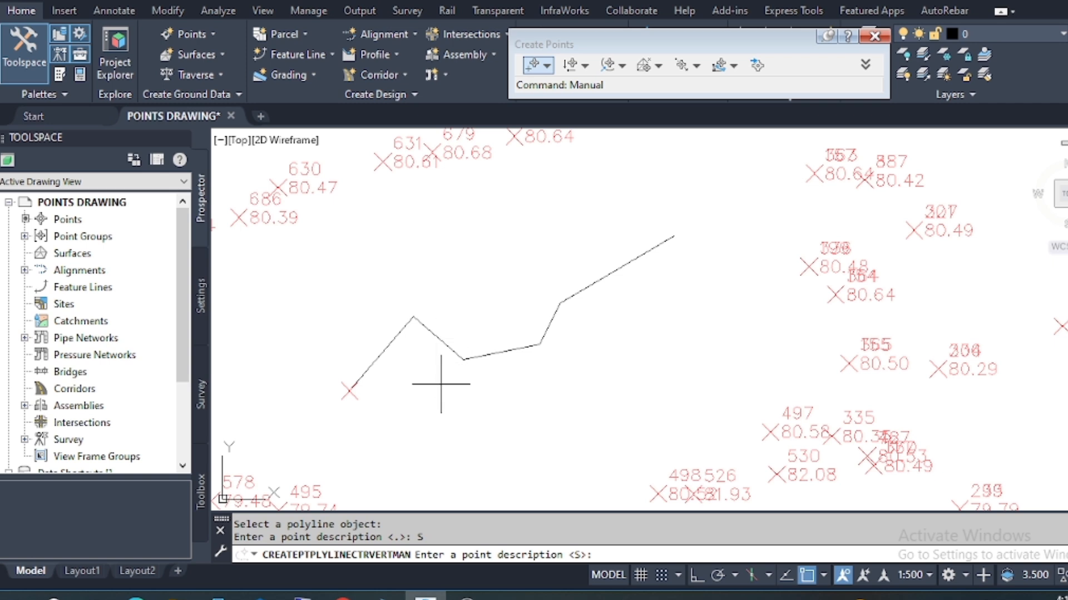
pyautogui.press('Return')
pyautogui.press('Return')
pyautogui.press('Return')
pyautogui.press('Return')
pyautogui.press('Return')
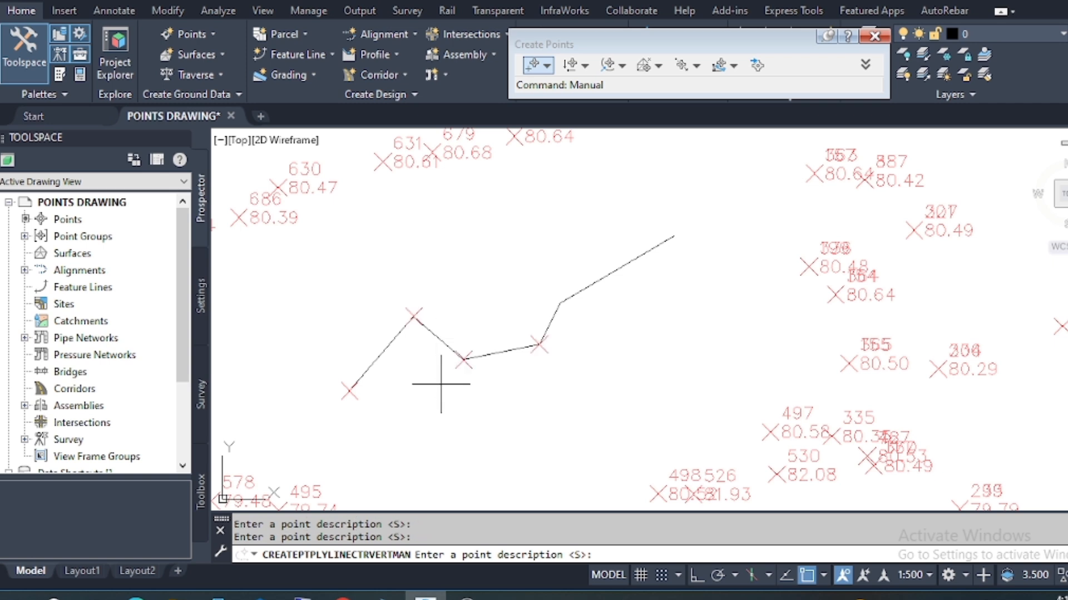
pyautogui.press('Return')
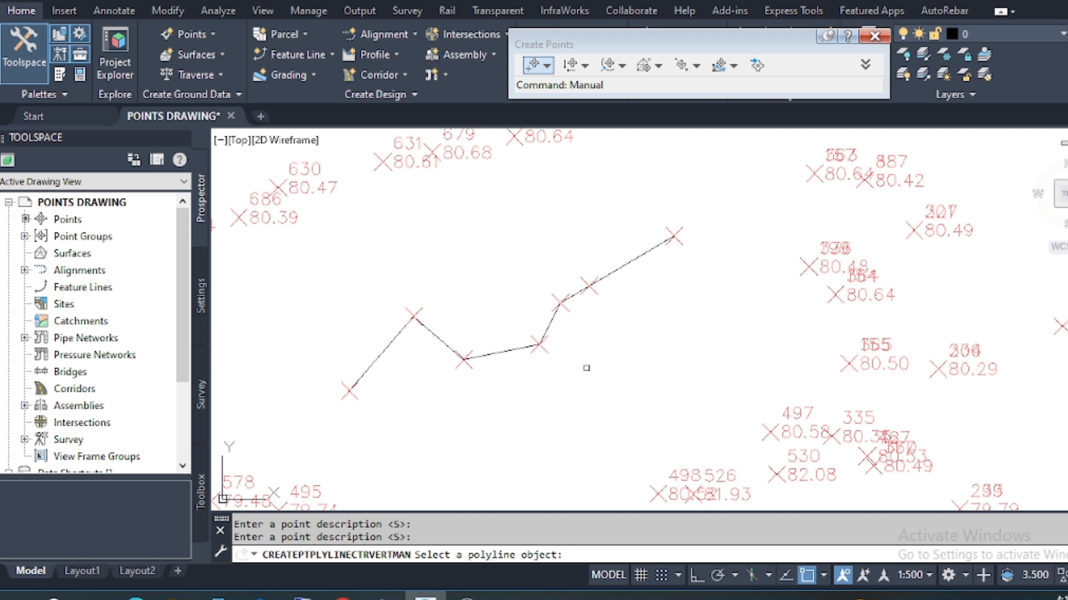
pyautogui.press('Escape')
# Erase the zigzag polyline together with all its vertex points.
pyautogui.click(689, 226)
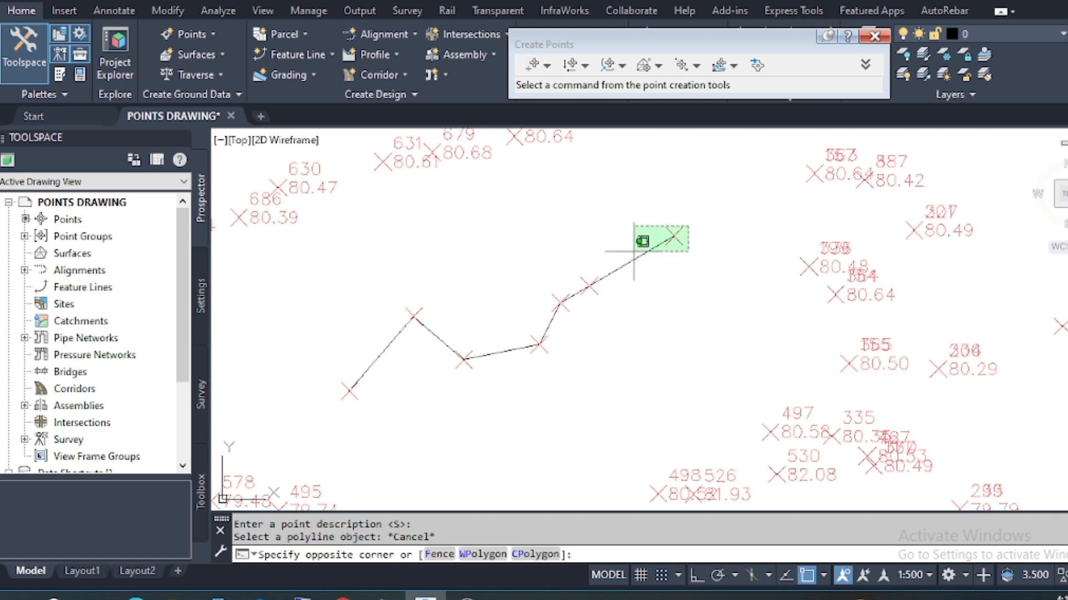
pyautogui.click(340, 395)
pyautogui.press('Delete')
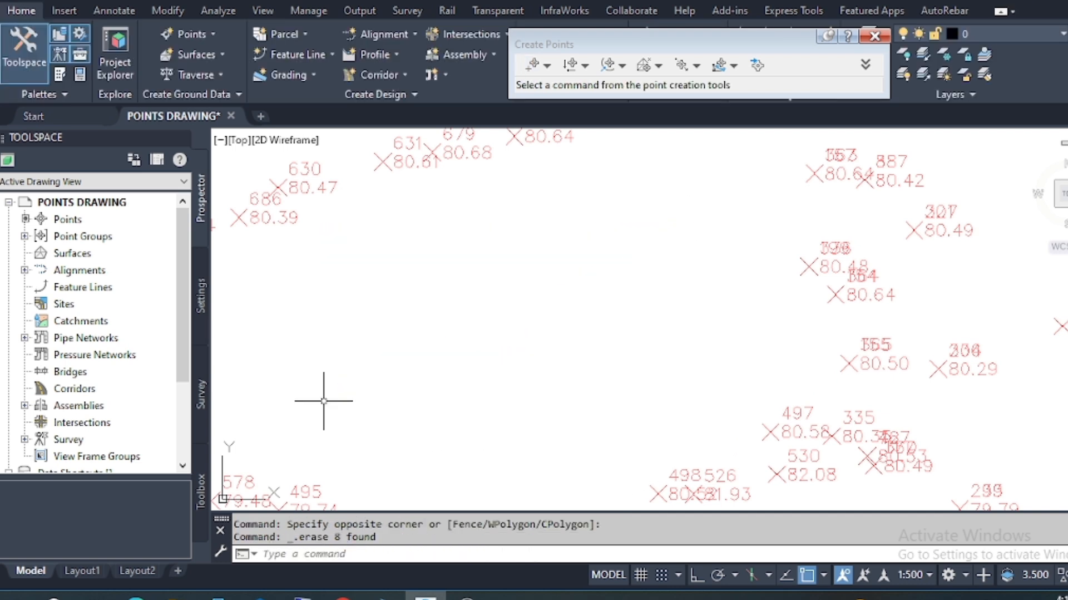